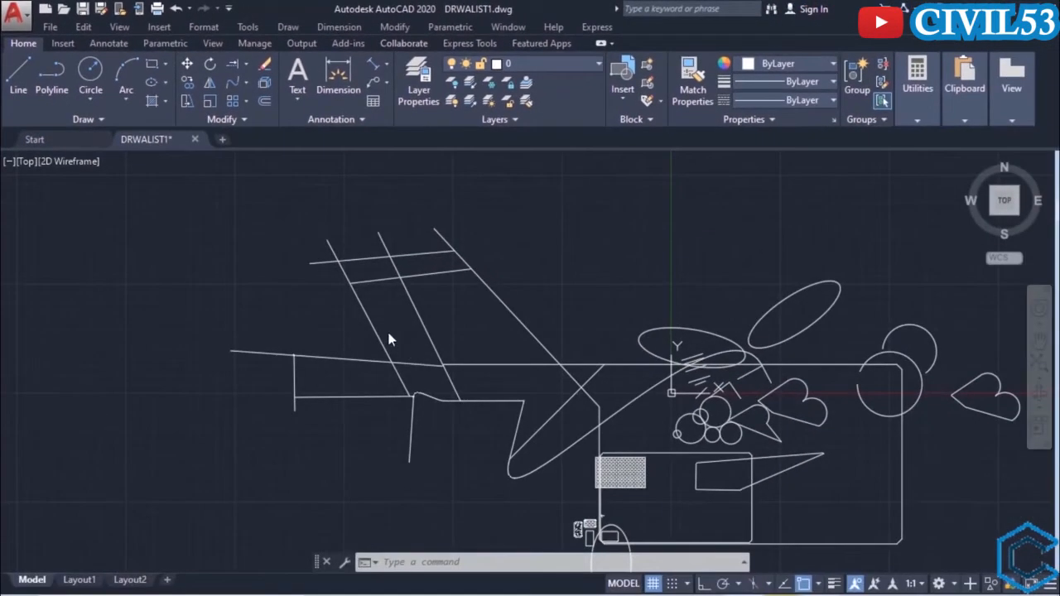
# Start a rectangular array of the short vertical line hanging from the long sloping line, left of the drawing.
pyautogui.scroll(-2, 396, 331)
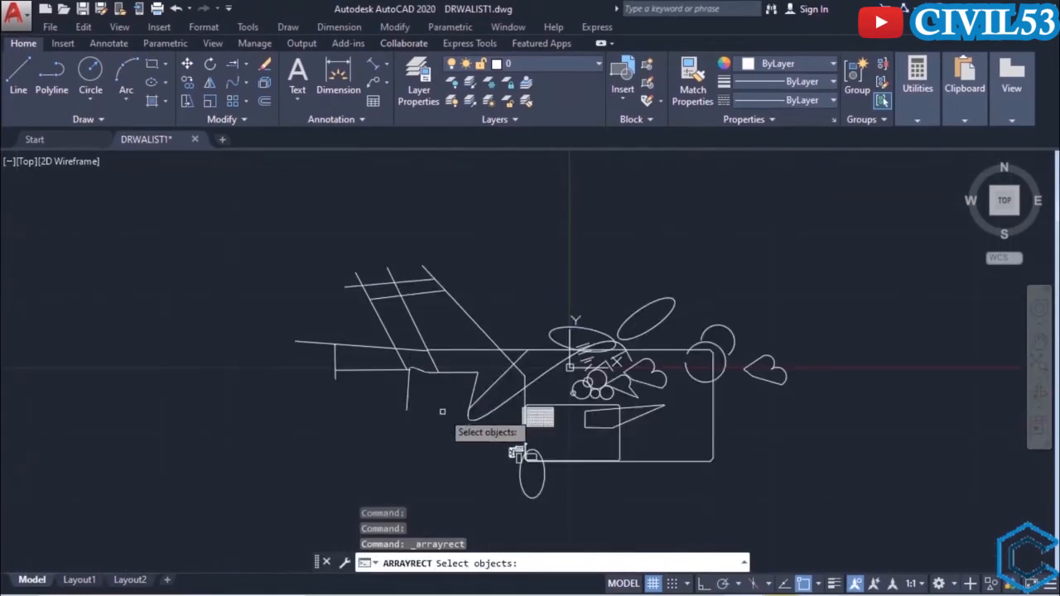
pyautogui.moveTo(443, 412); pyautogui.dragTo(378, 339, button='middle')
pyautogui.scroll(2, 378, 353)
pyautogui.moveTo(293, 350); pyautogui.dragTo(459, 462, button='middle')
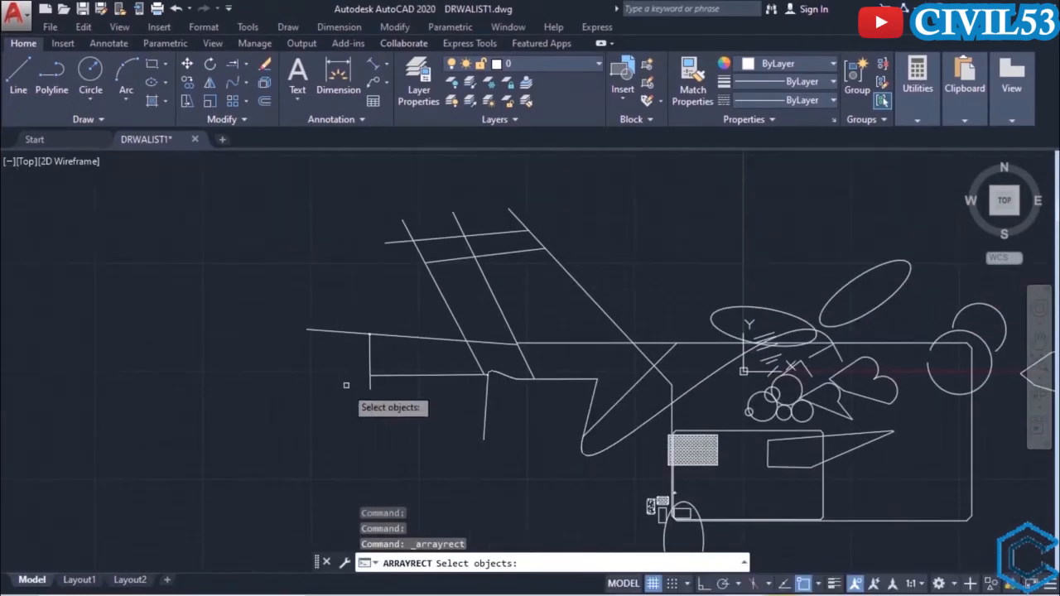
pyautogui.scroll(3, 346, 385)
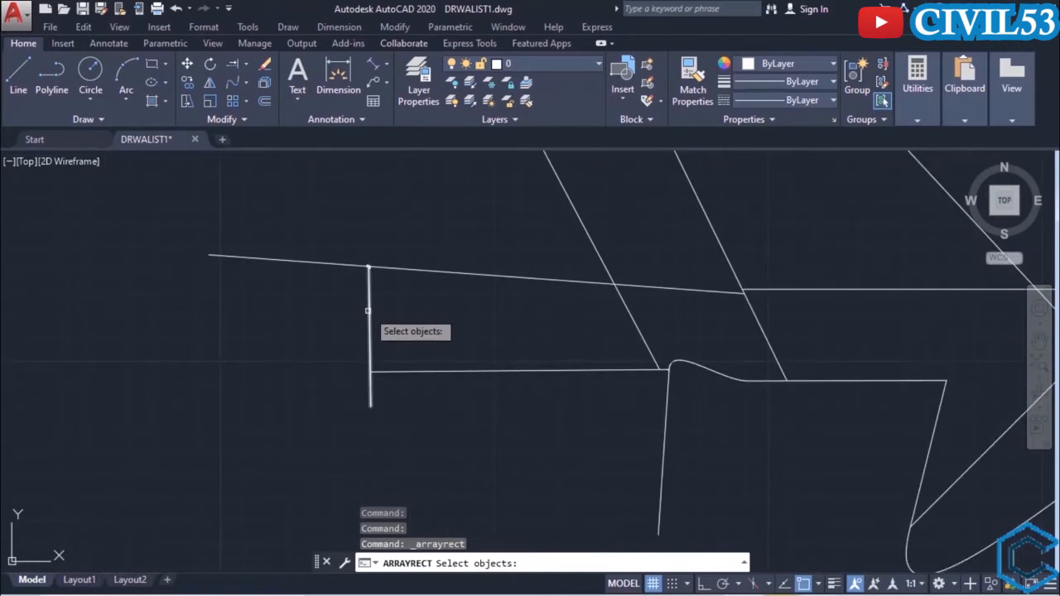
pyautogui.click(368, 311)
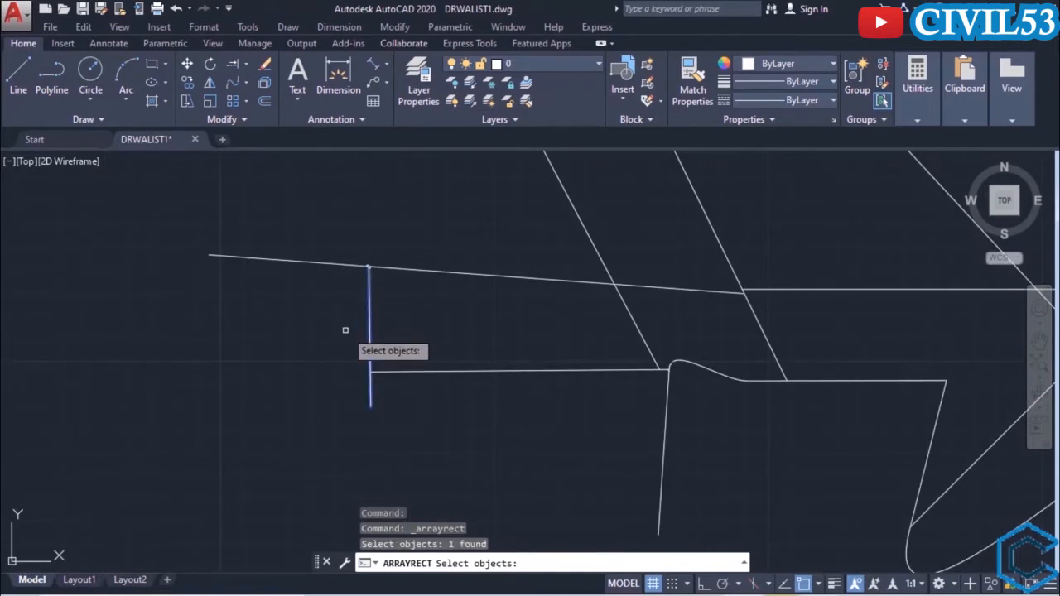
pyautogui.press('Return')
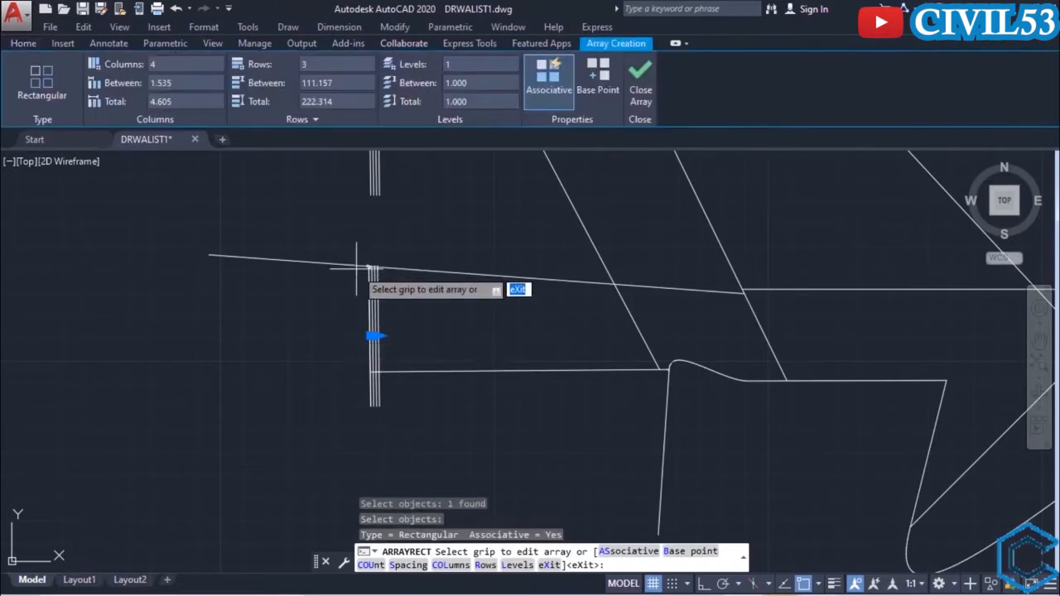
pyautogui.scroll(4, 357, 327)
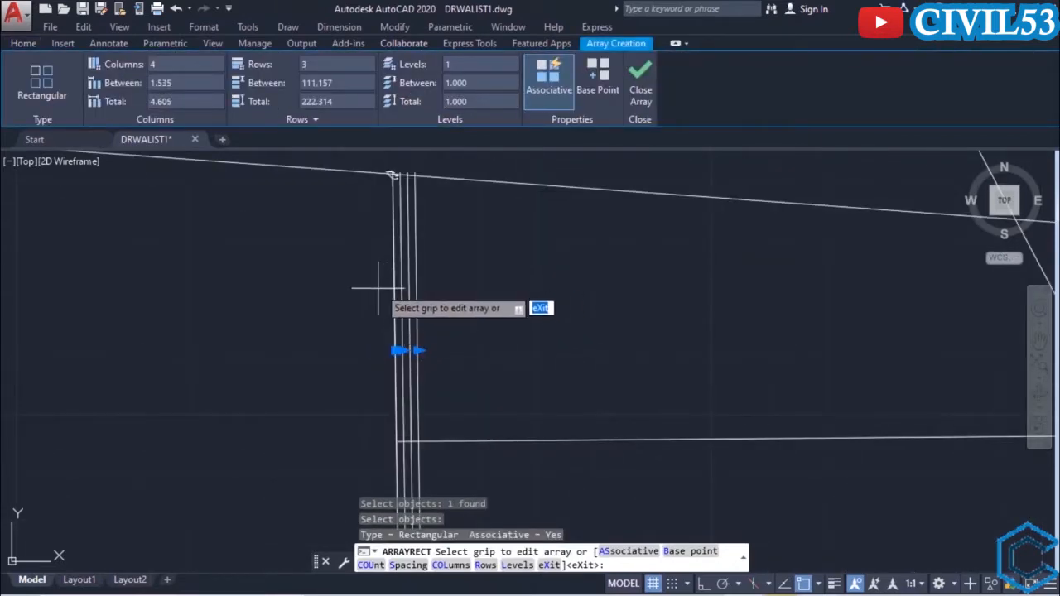
pyautogui.scroll(-2, 364, 303)
pyautogui.moveTo(363, 308); pyautogui.dragTo(412, 423, button='middle')
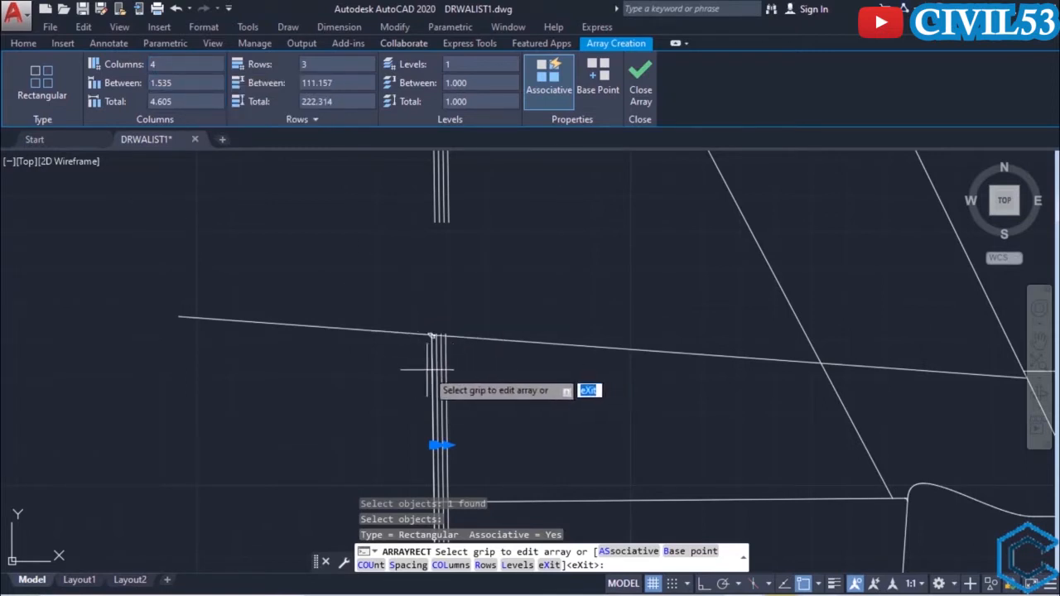
pyautogui.scroll(2, 428, 374)
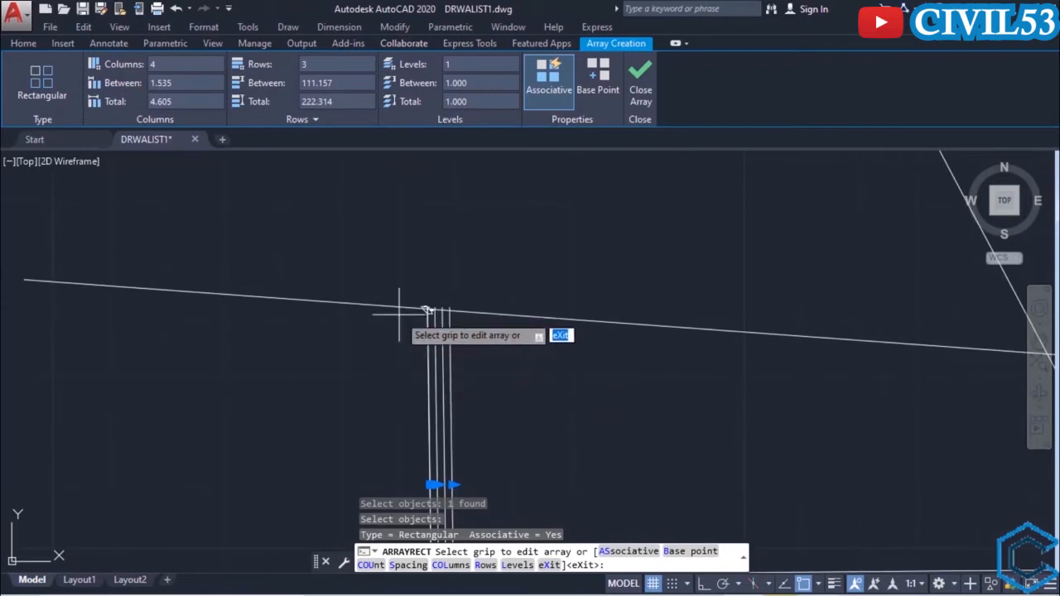
# Set the rectangular array's column count to 9.
pyautogui.click(188, 64)
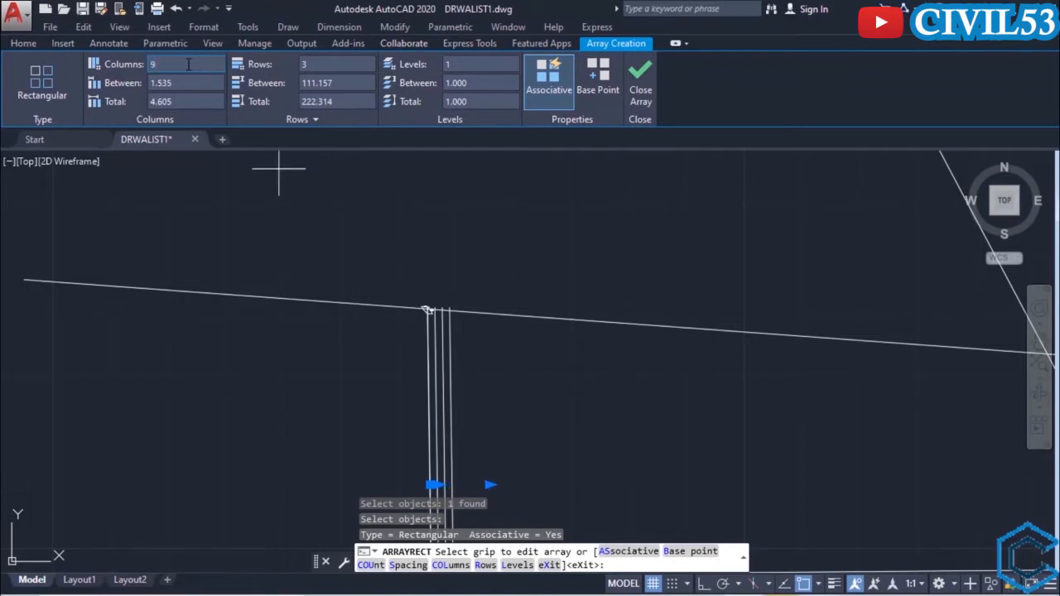
pyautogui.press('Return')
pyautogui.scroll(-5, 342, 205)
pyautogui.scroll(5, 375, 260)
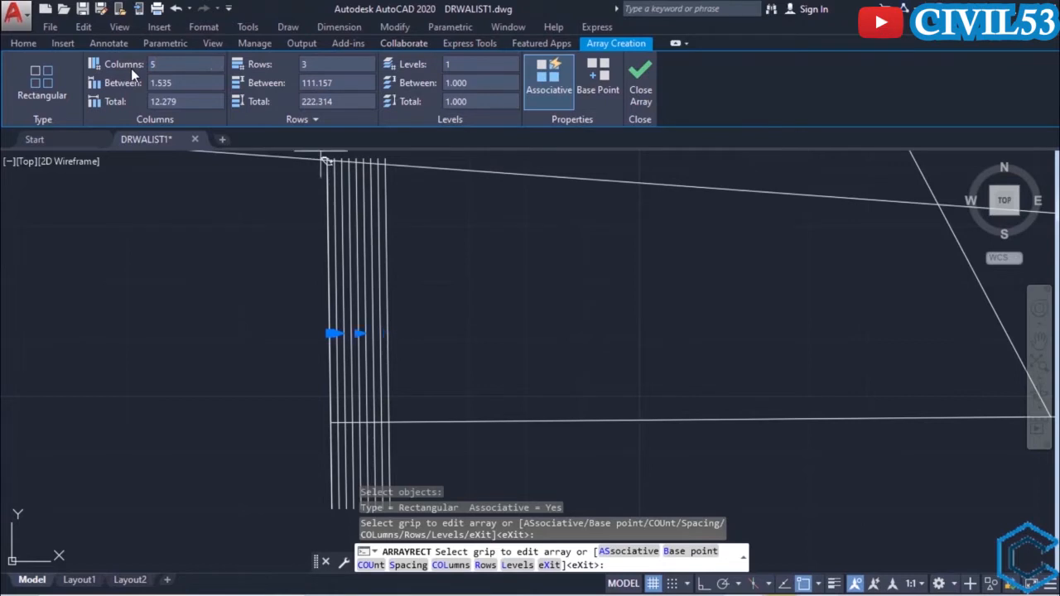
# Set the rectangular array to 5 columns with a spacing of 5 between them.
pyautogui.press('Return')
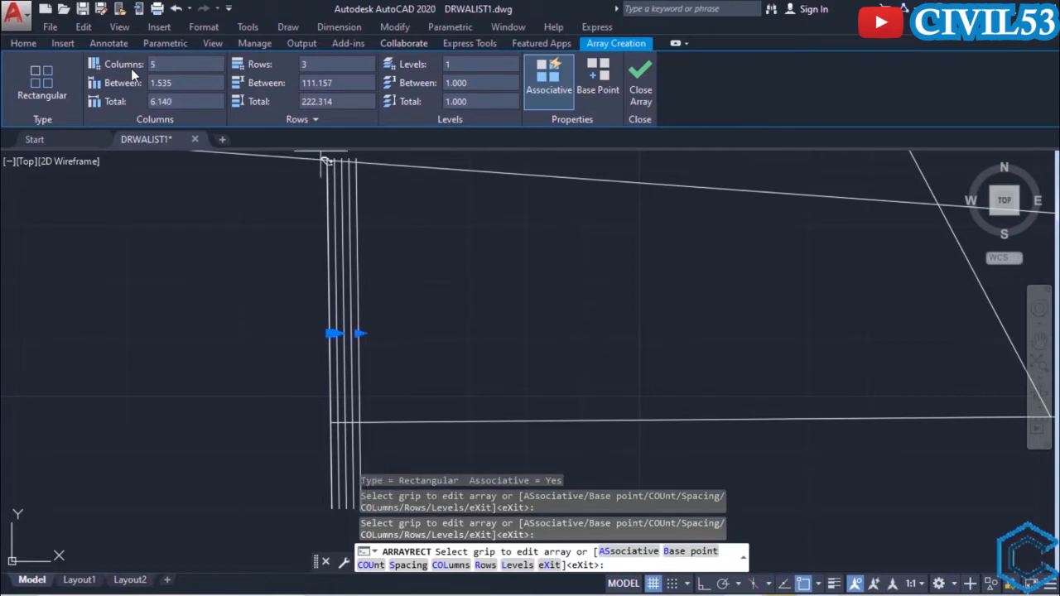
pyautogui.click(188, 83)
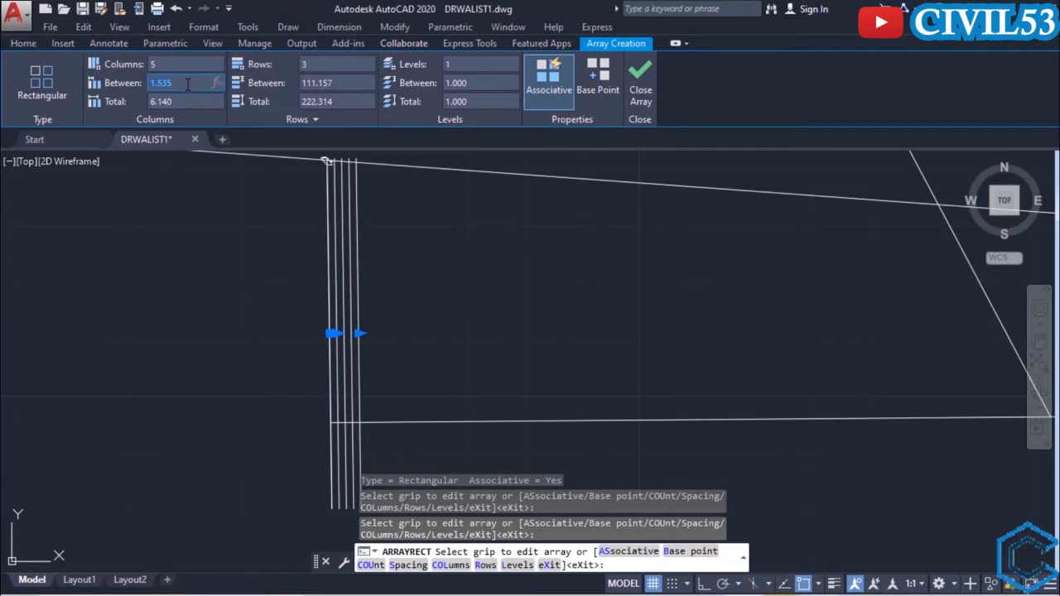
pyautogui.write('5')
pyautogui.press('Return')
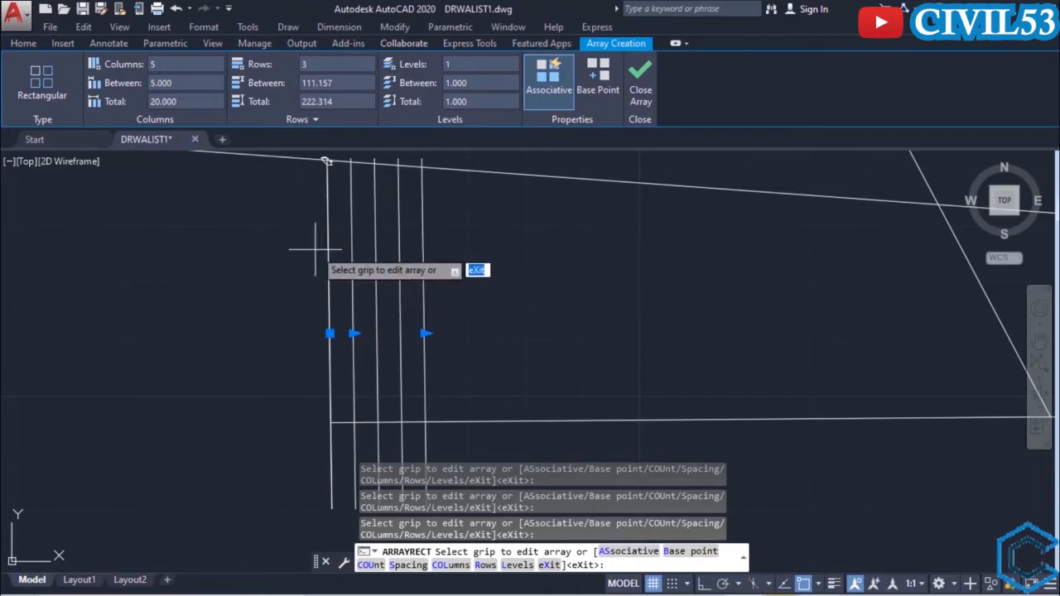
# Set the rectangular array's row count to 5.
pyautogui.moveTo(287, 231); pyautogui.dragTo(301, 322, button='middle')
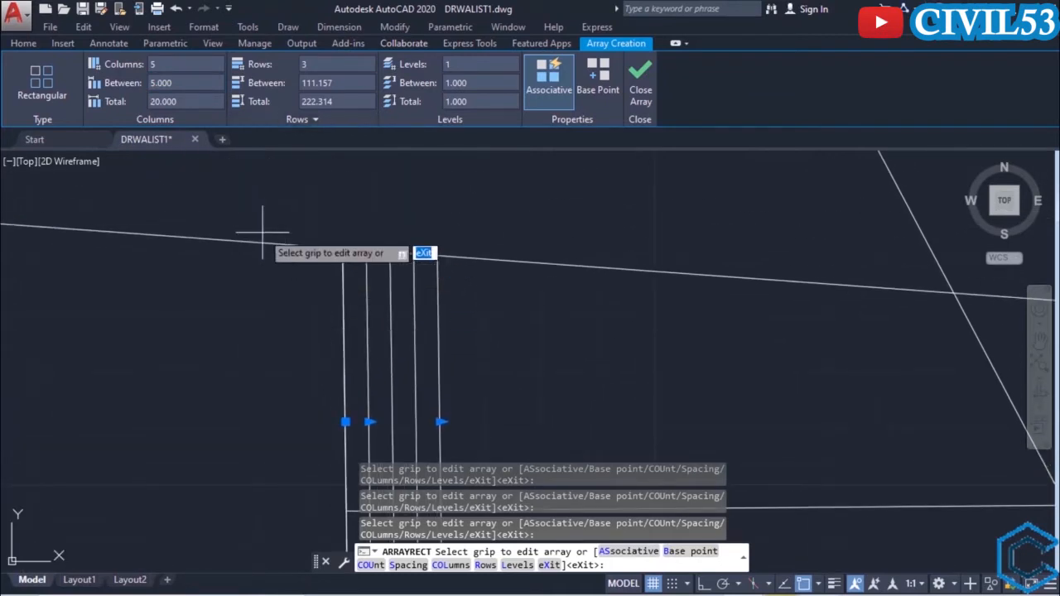
pyautogui.scroll(-3, 262, 233)
pyautogui.moveTo(259, 240); pyautogui.dragTo(258, 364, button='middle')
pyautogui.scroll(-4, 247, 346)
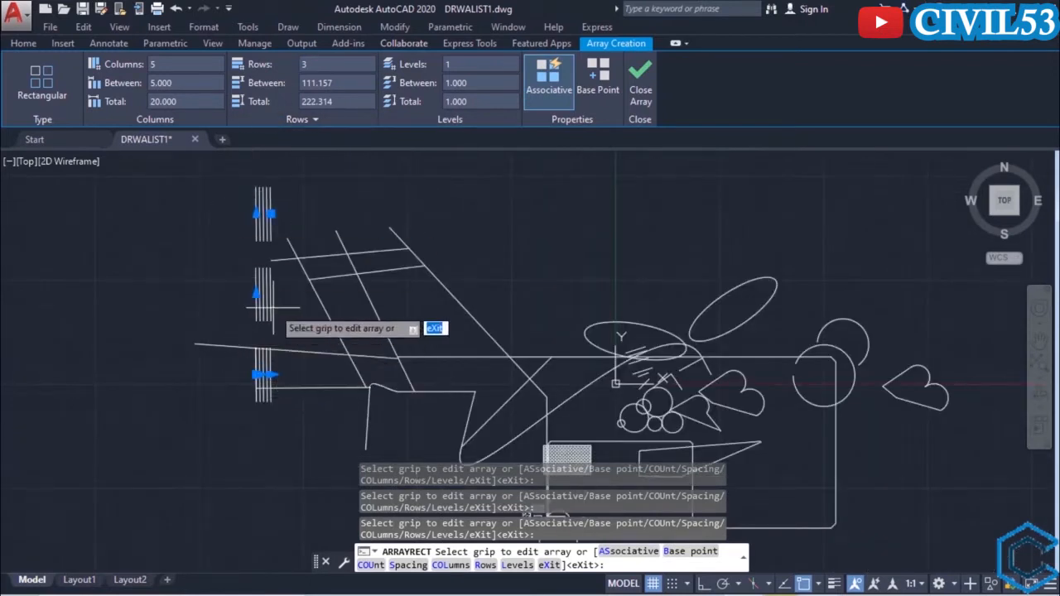
pyautogui.click(325, 64)
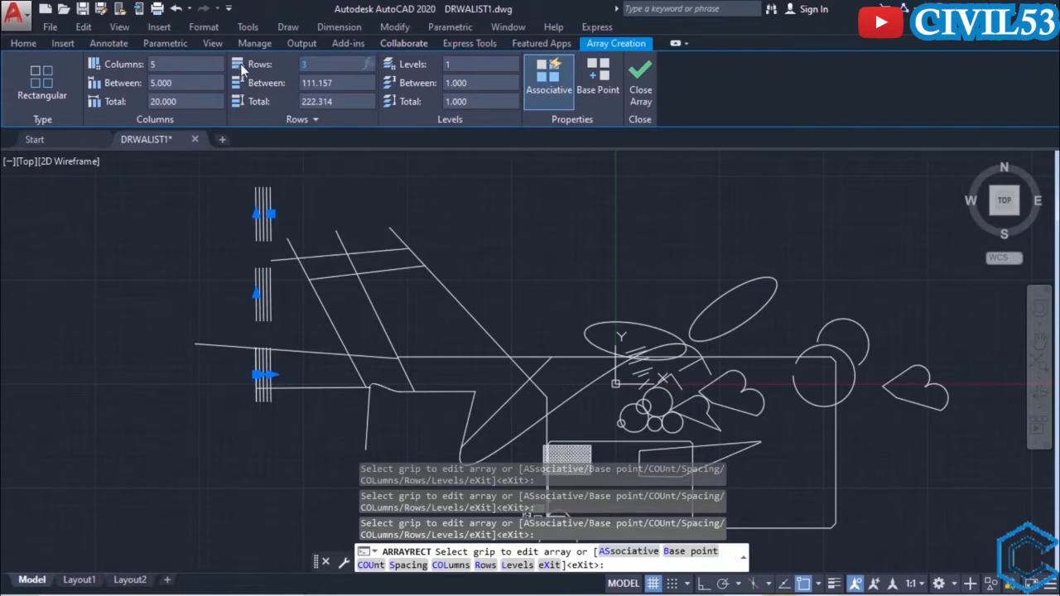
pyautogui.write('5')
pyautogui.press('Return')
pyautogui.scroll(-4, 292, 186)
pyautogui.scroll(2, 292, 228)
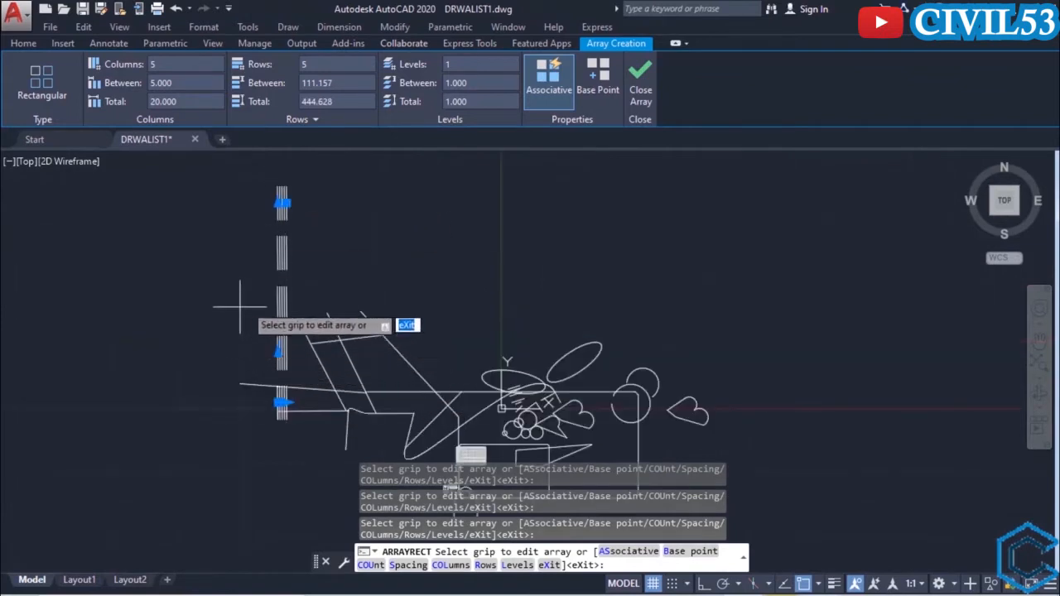
# Set the spacing between the array's rows to 50 and close array creation.
pyautogui.click(346, 85)
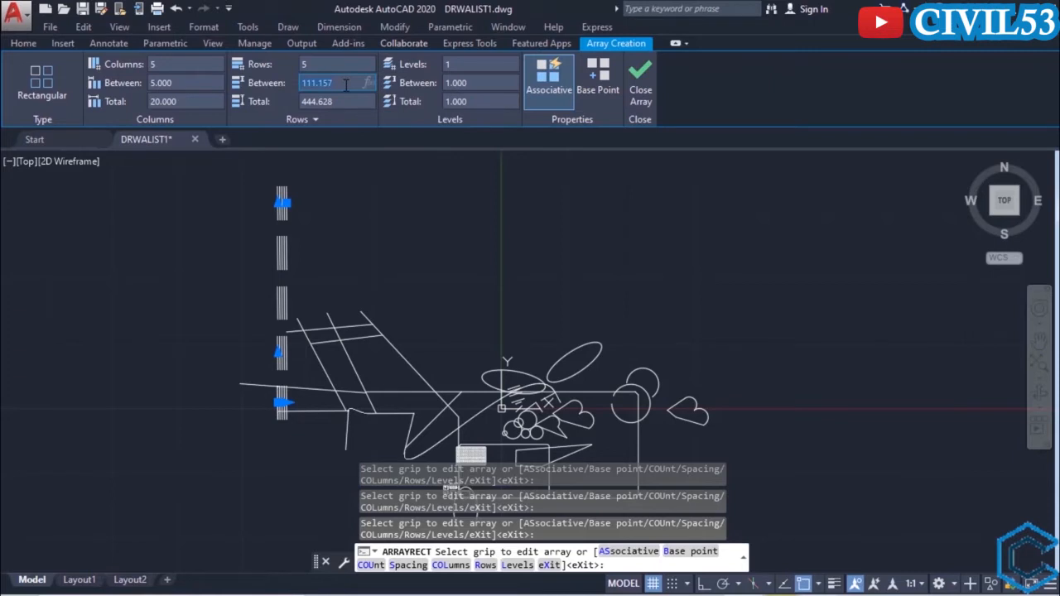
pyautogui.write('50')
pyautogui.press('Return')
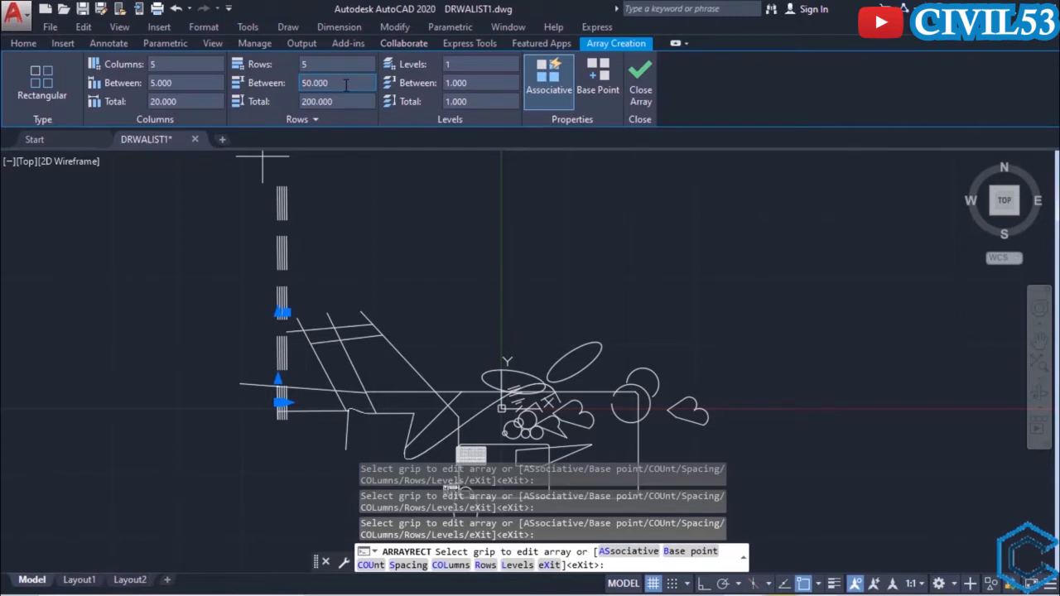
pyautogui.scroll(5, 273, 335)
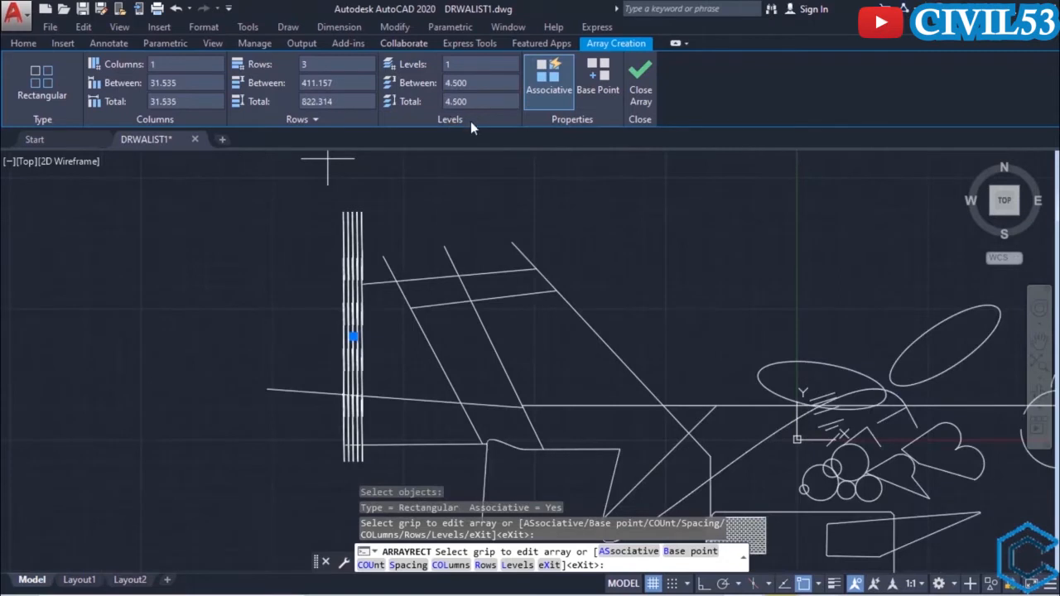
pyautogui.click(646, 78)
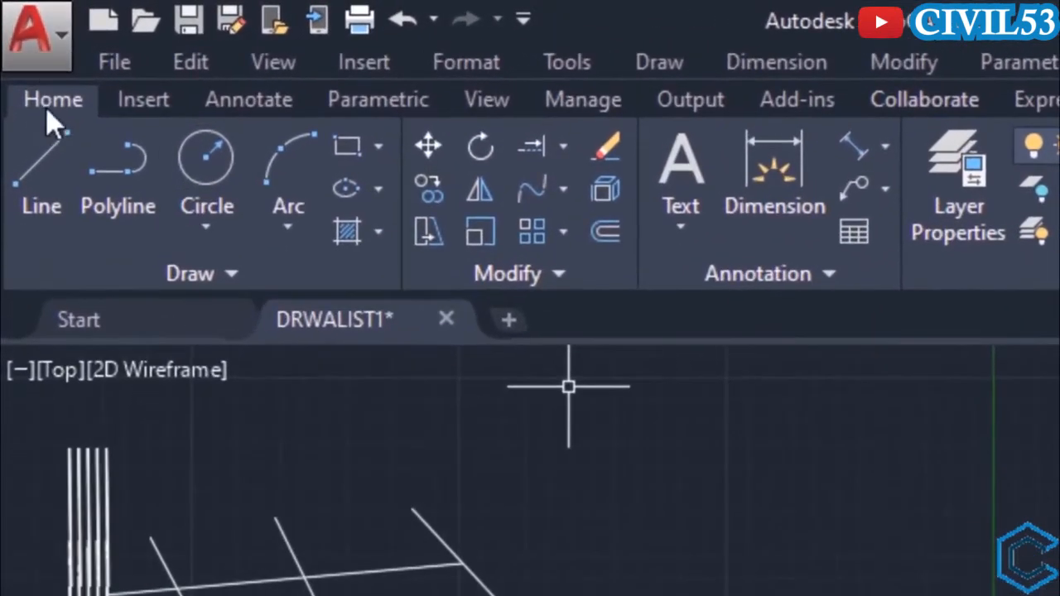
pyautogui.click(566, 236)
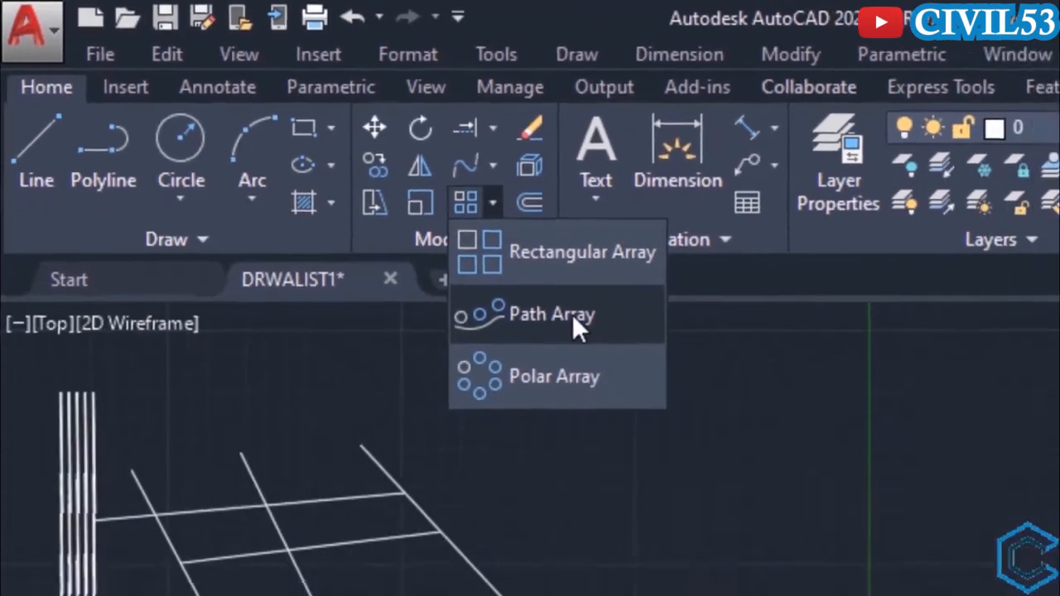
pyautogui.click(646, 377)
pyautogui.scroll(5, 649, 405)
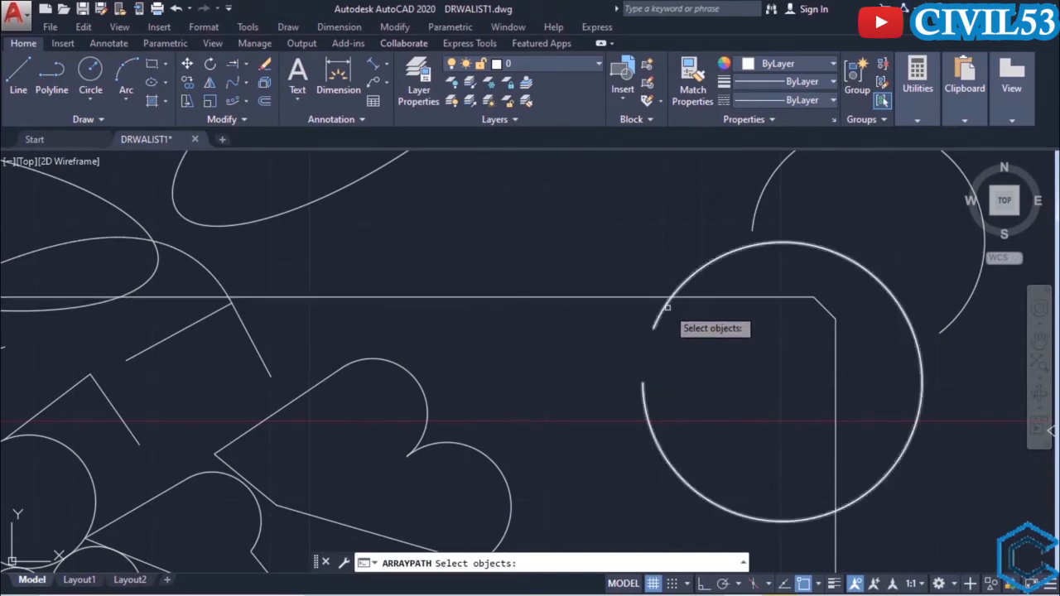
pyautogui.moveTo(687, 366); pyautogui.dragTo(622, 343, button='middle')
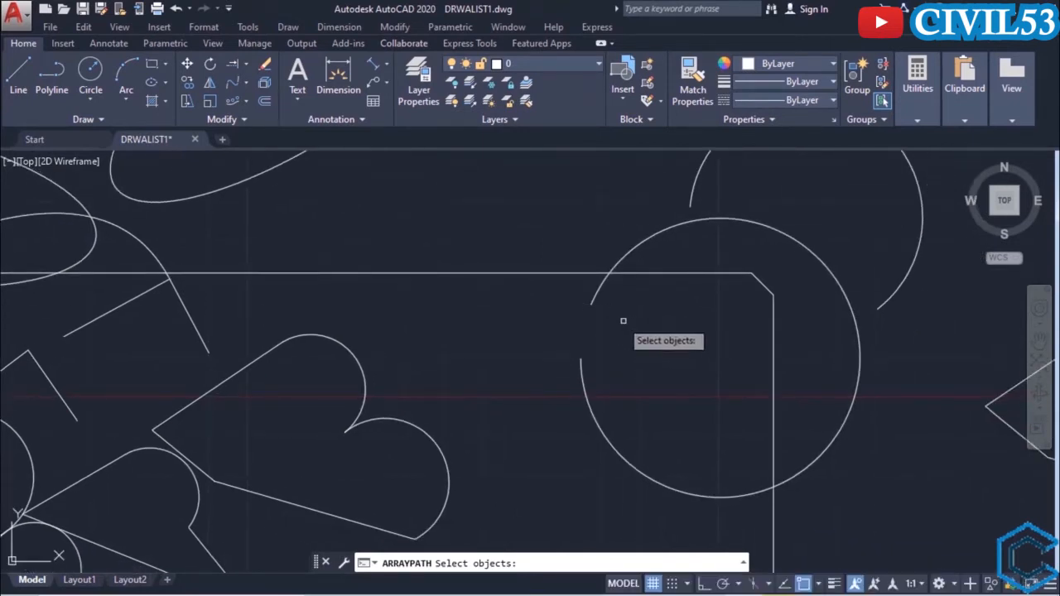
pyautogui.press('Escape')
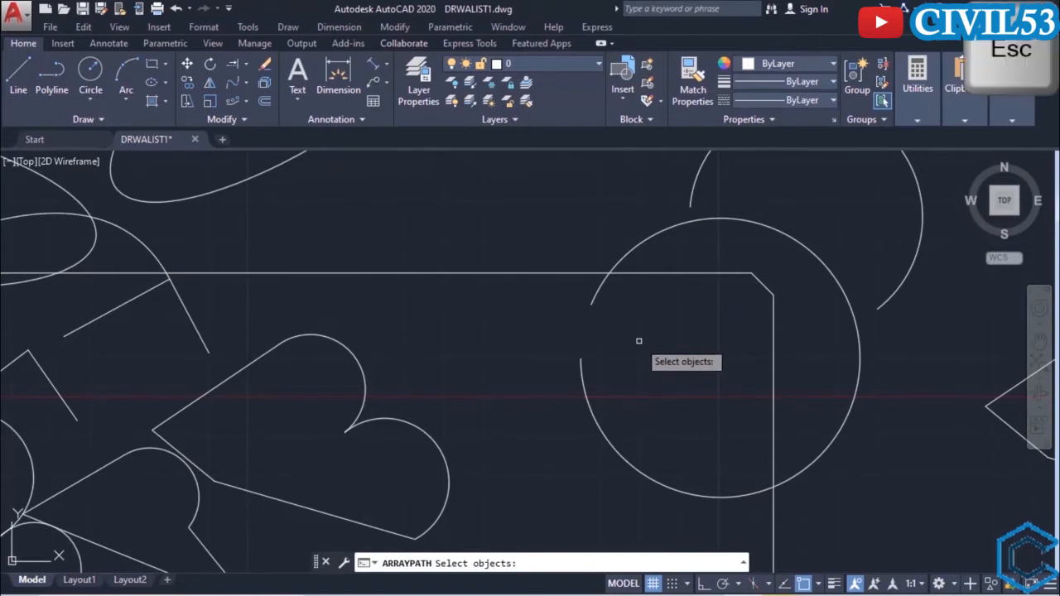
# Draw a short line from the upper endpoint of the large open arc's gap towards the arc's centre.
pyautogui.scroll(-5, 638, 341)
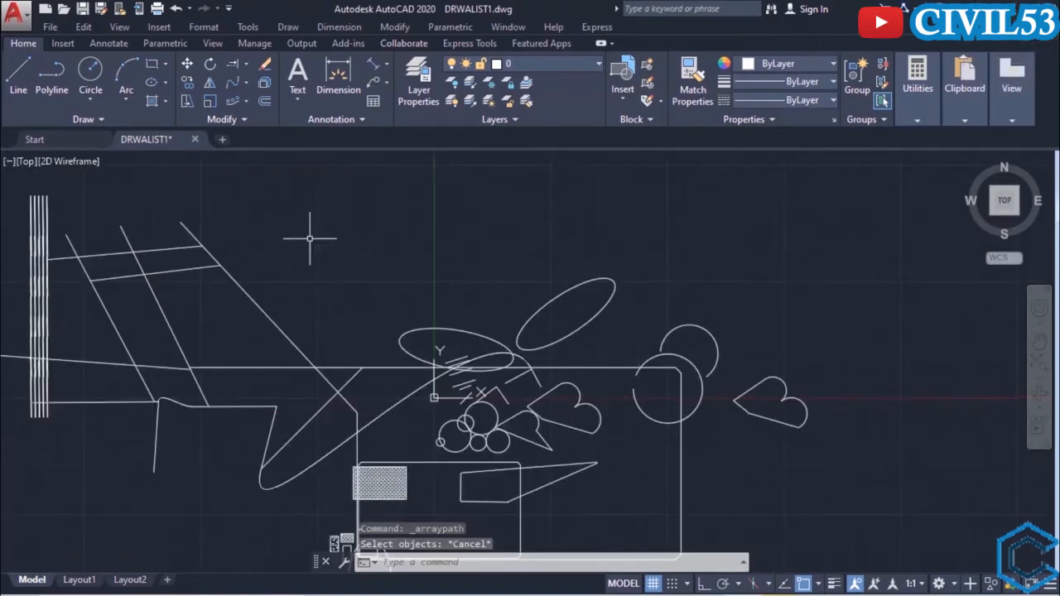
pyautogui.click(17, 78)
pyautogui.scroll(6, 646, 376)
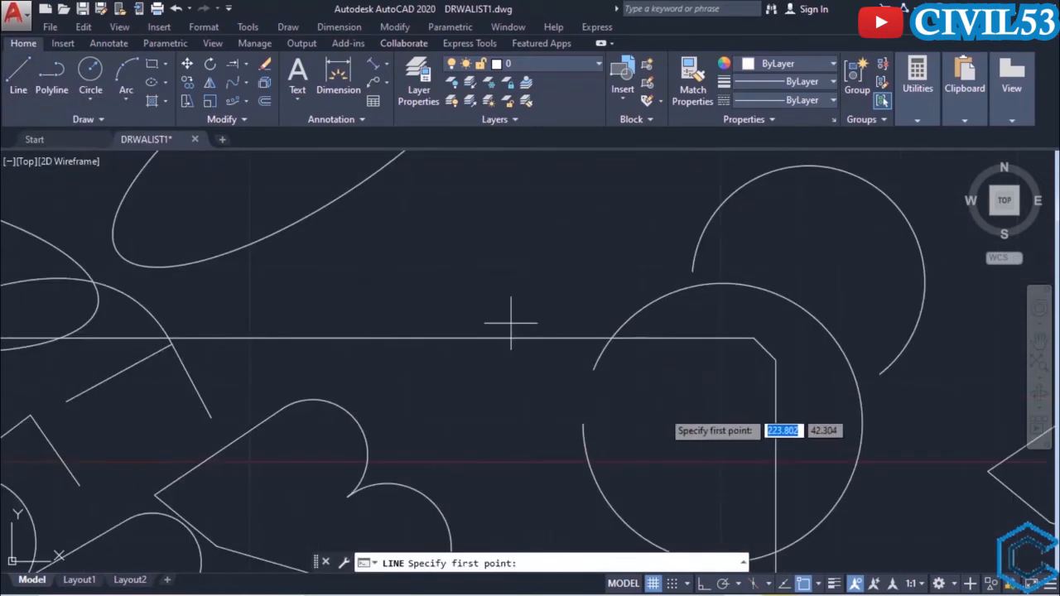
pyautogui.click(594, 368)
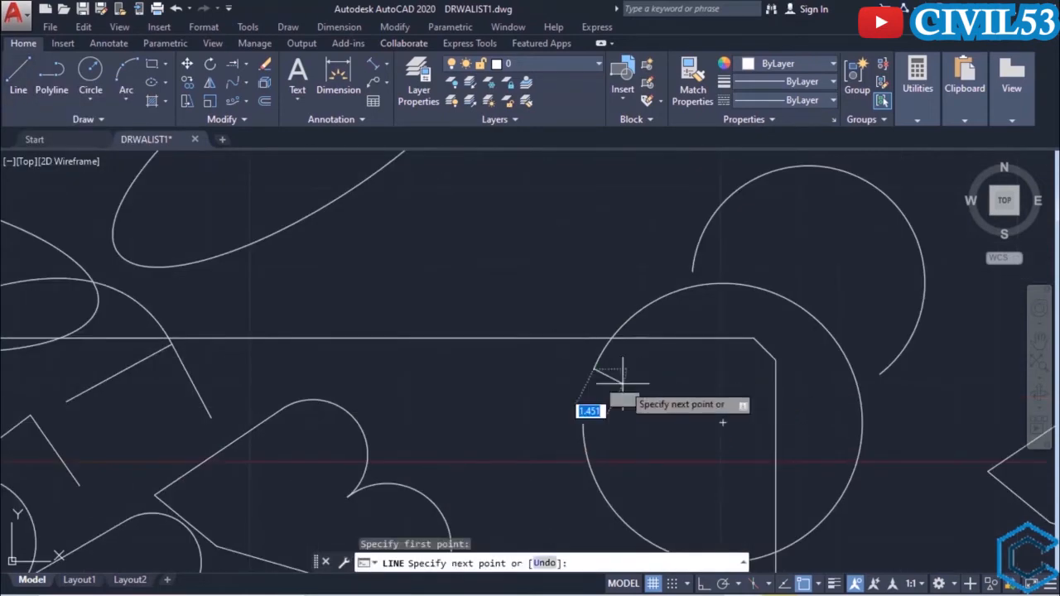
pyautogui.click(687, 407)
pyautogui.press('Escape')
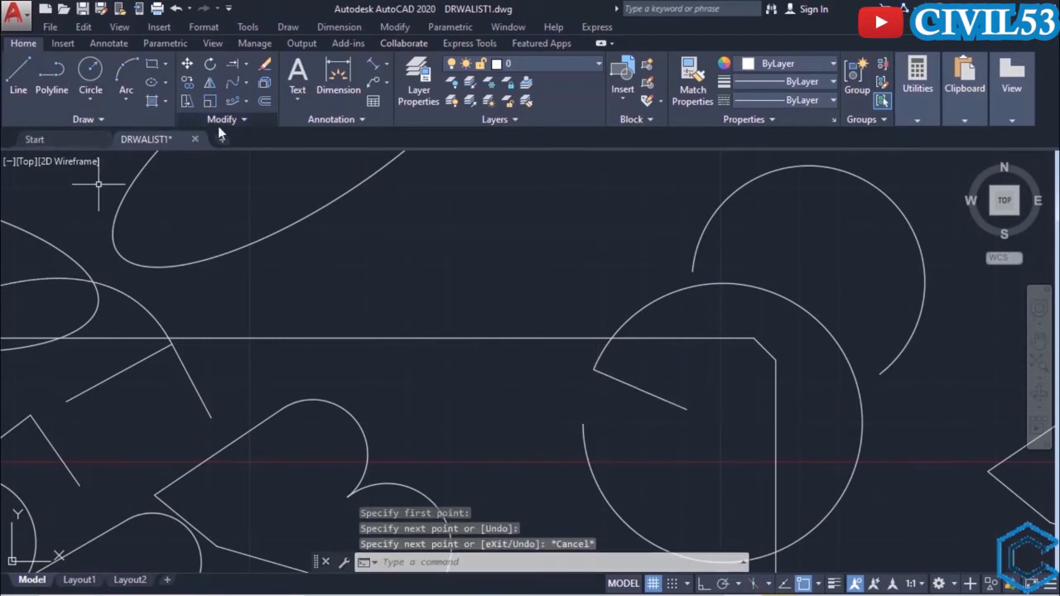
# Create a path array of the short line at the large open arc's gap, using that arc as the path curve.
pyautogui.click(245, 102)
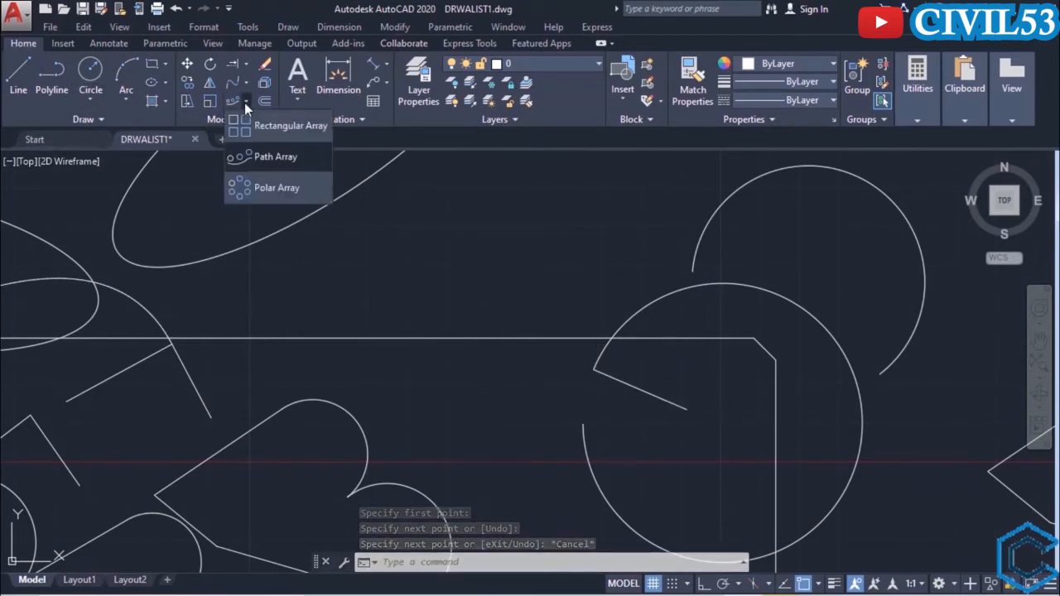
pyautogui.click(271, 161)
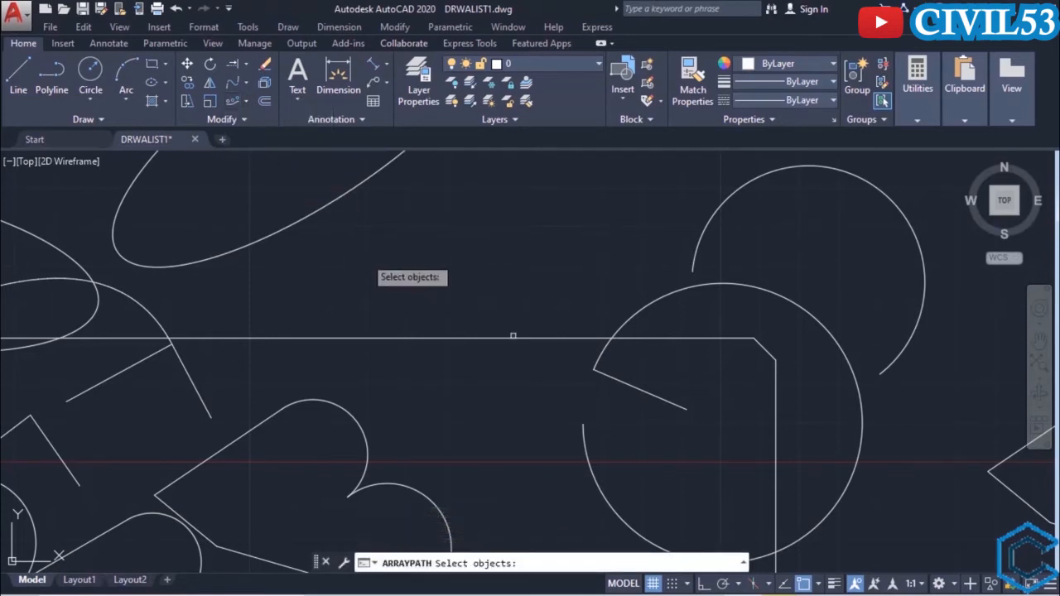
pyautogui.scroll(5, 557, 399)
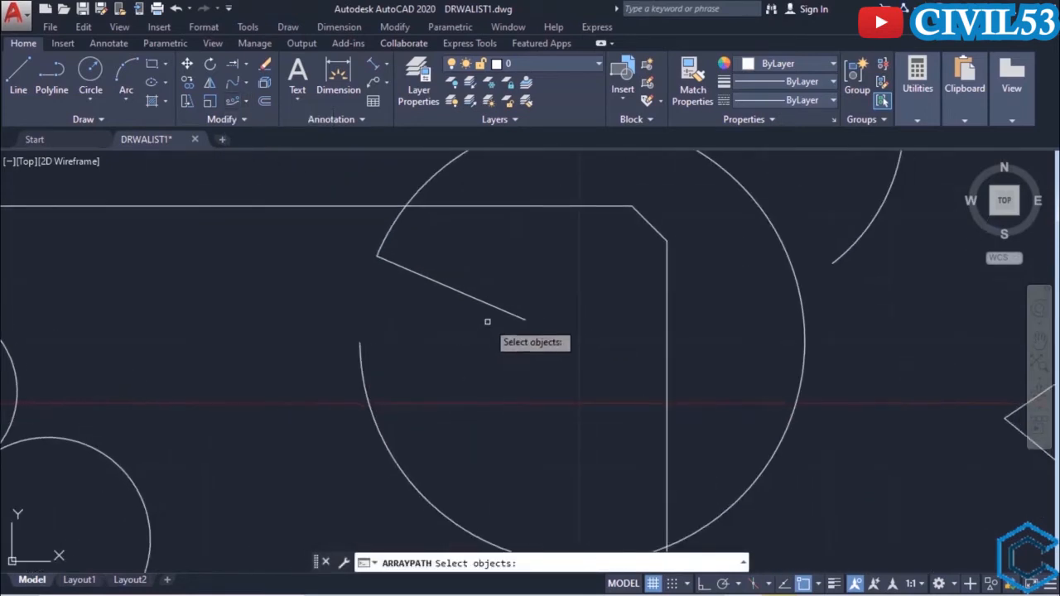
pyautogui.scroll(-3, 502, 302)
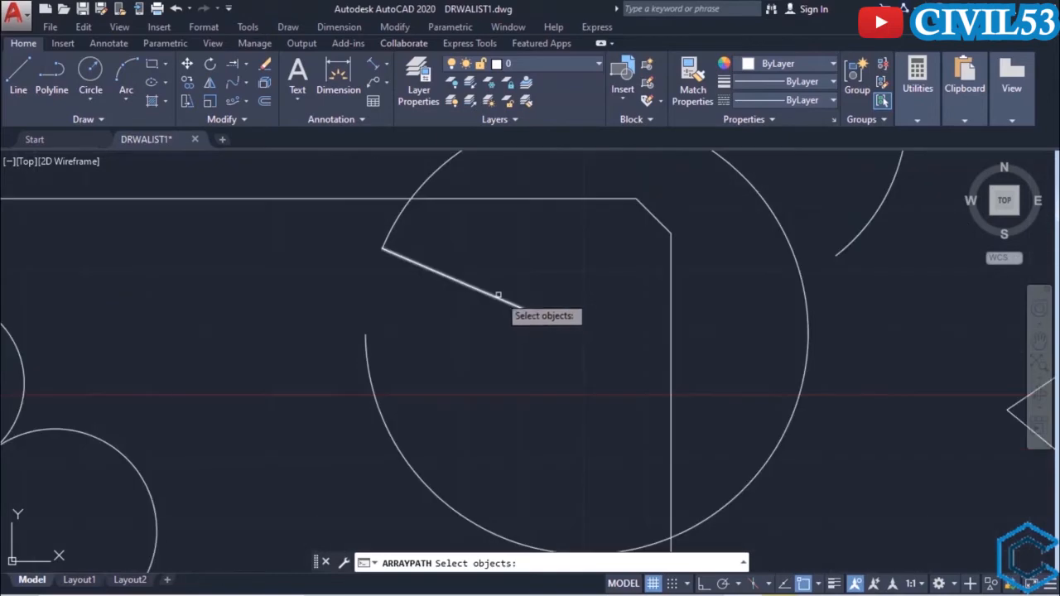
pyautogui.click(490, 295)
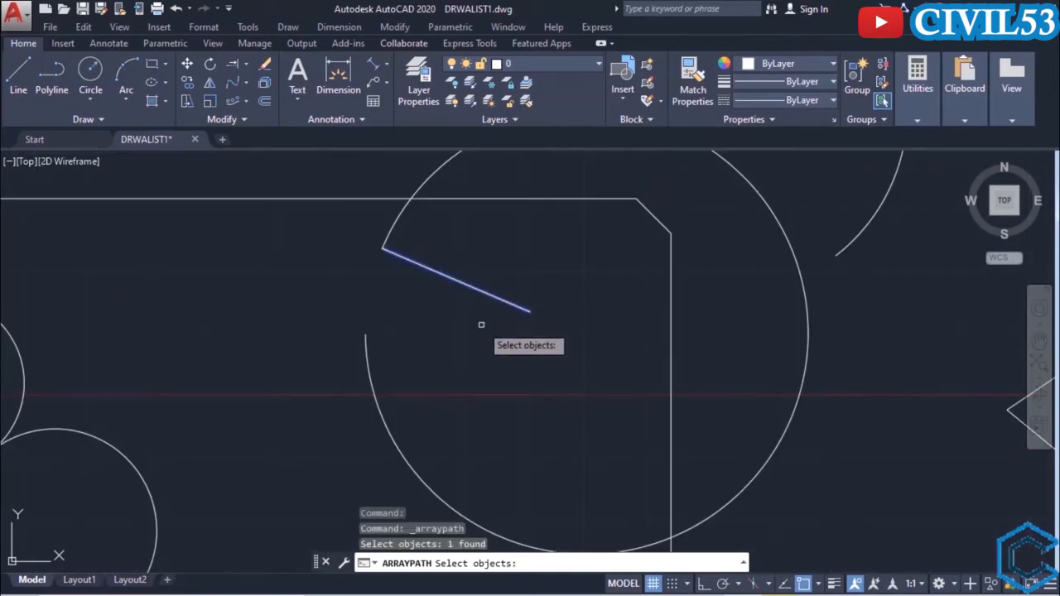
pyautogui.press('Return')
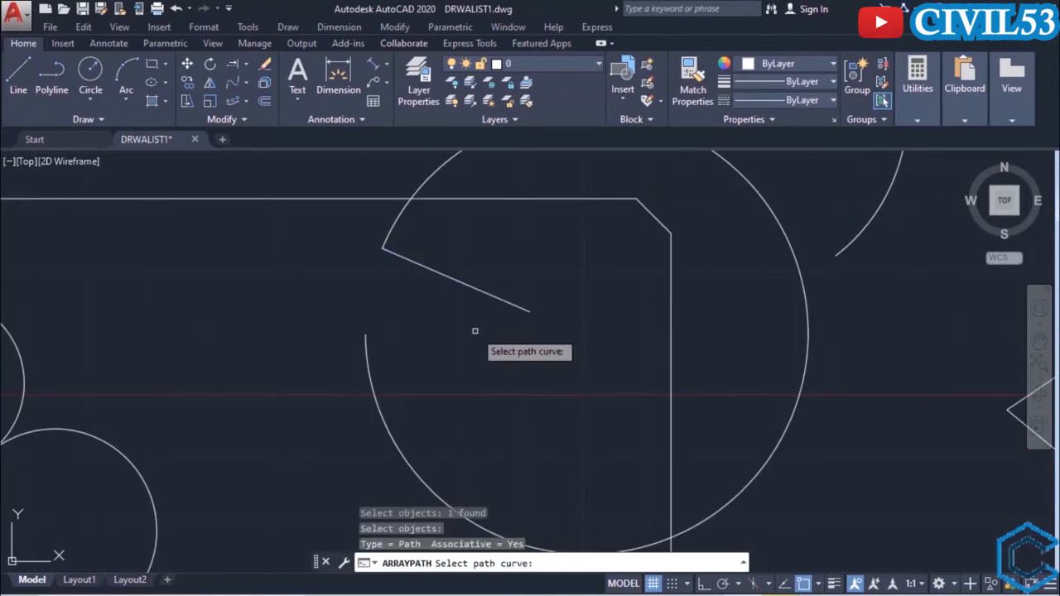
pyautogui.scroll(-3, 475, 331)
pyautogui.moveTo(476, 332); pyautogui.dragTo(425, 386, button='middle')
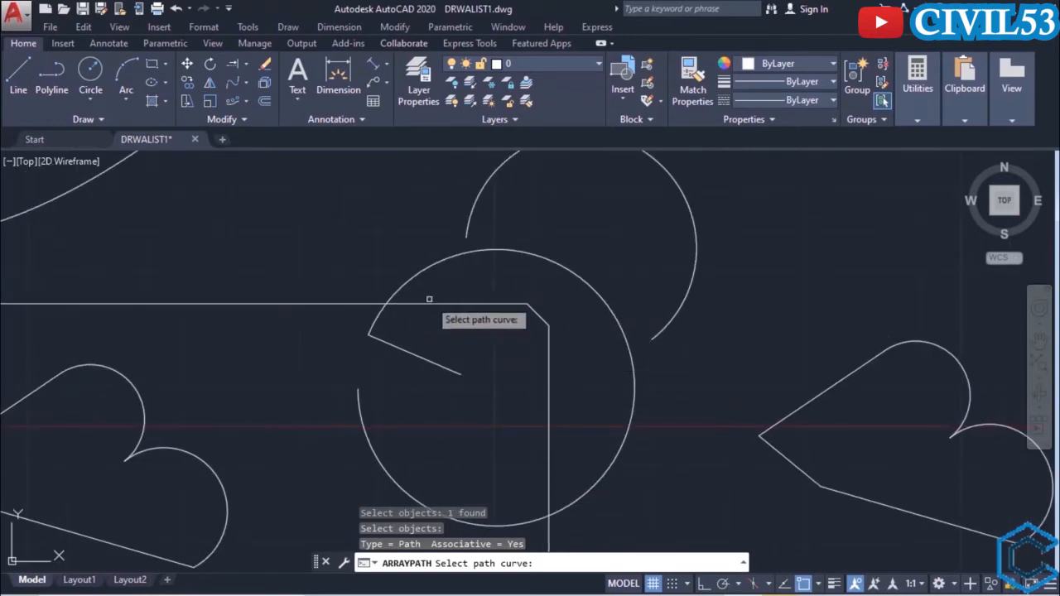
pyautogui.click(416, 275)
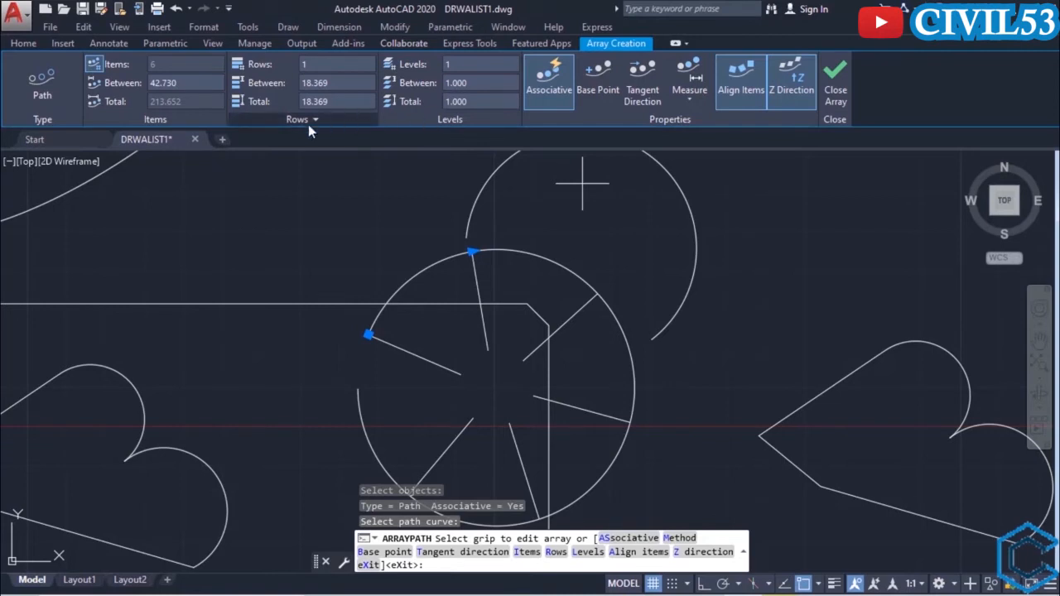
# Set the path array's row count to 5.
pyautogui.click(316, 67)
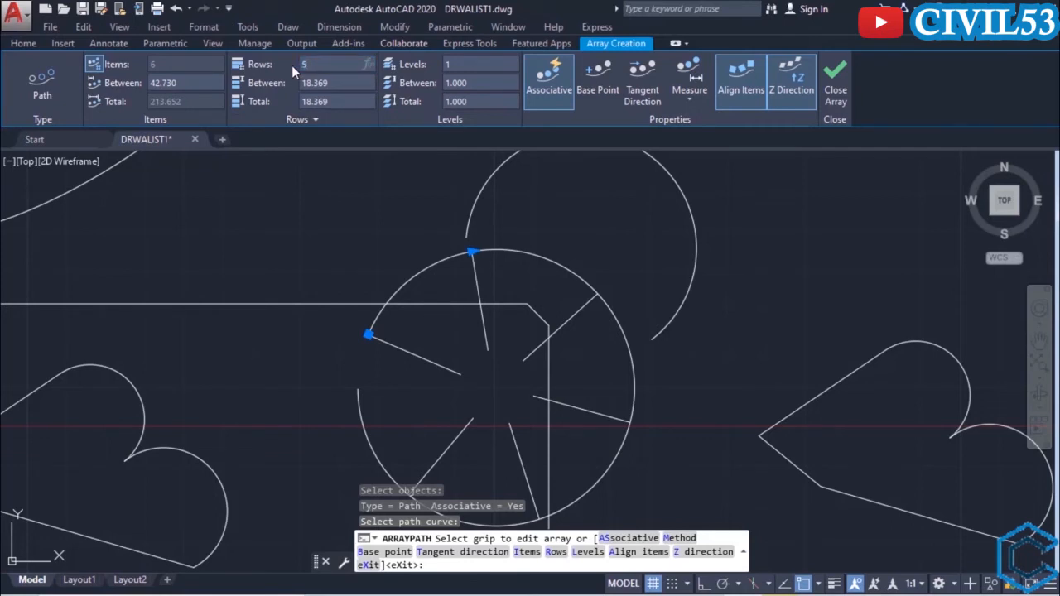
pyautogui.press('Return')
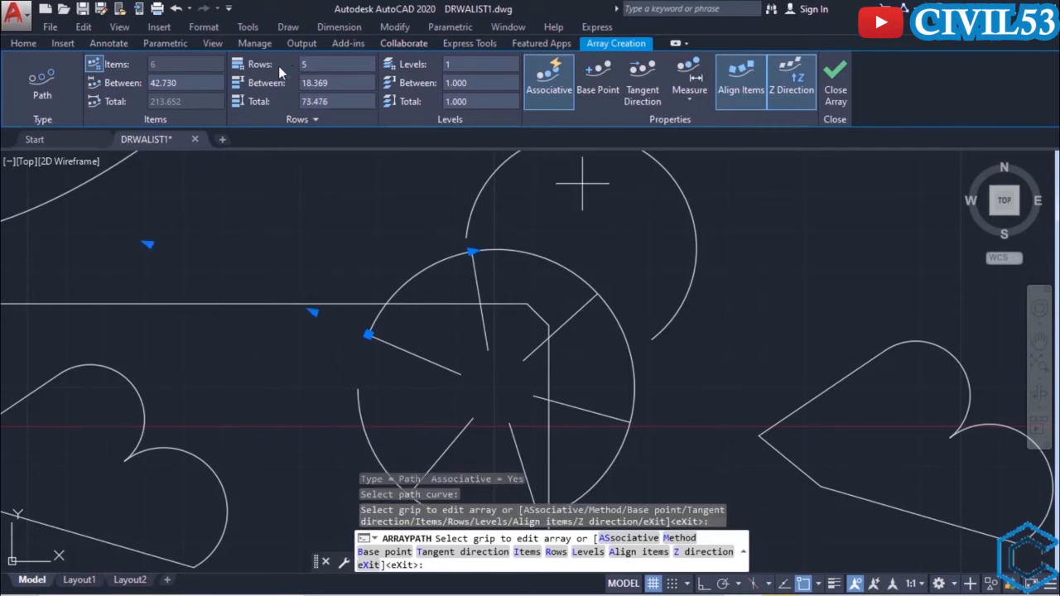
pyautogui.scroll(-3, 420, 333)
pyautogui.scroll(2, 382, 330)
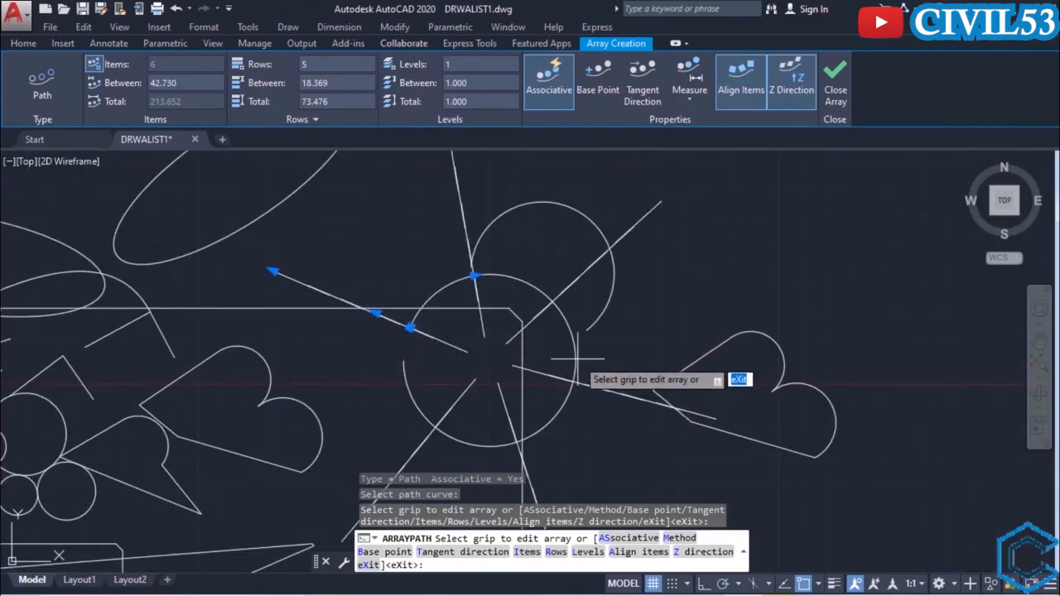
# Set the spacing between the path array's rows to 30 and close array creation.
pyautogui.click(350, 84)
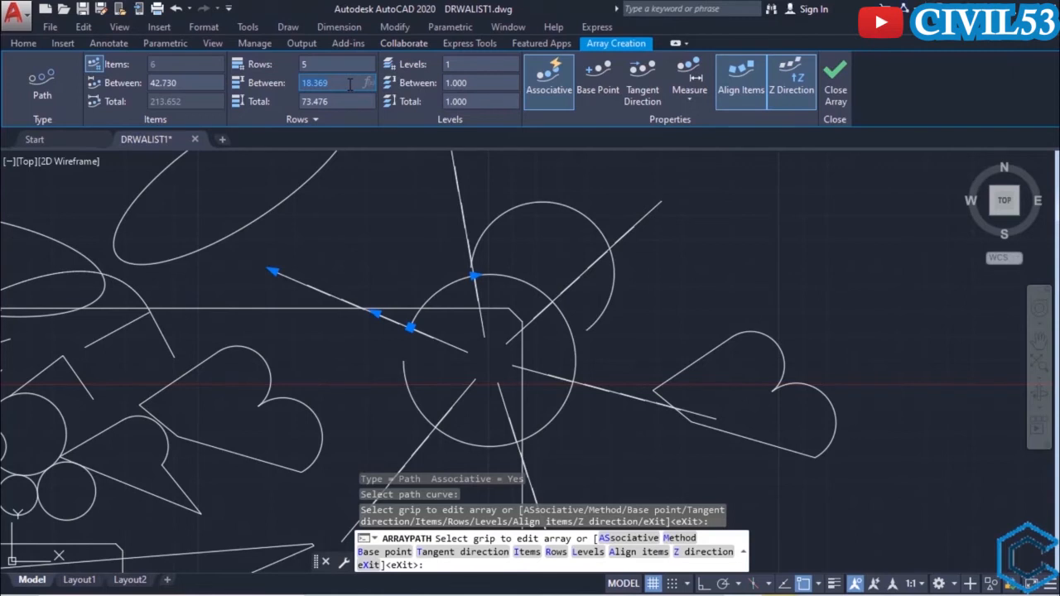
pyautogui.press('Return')
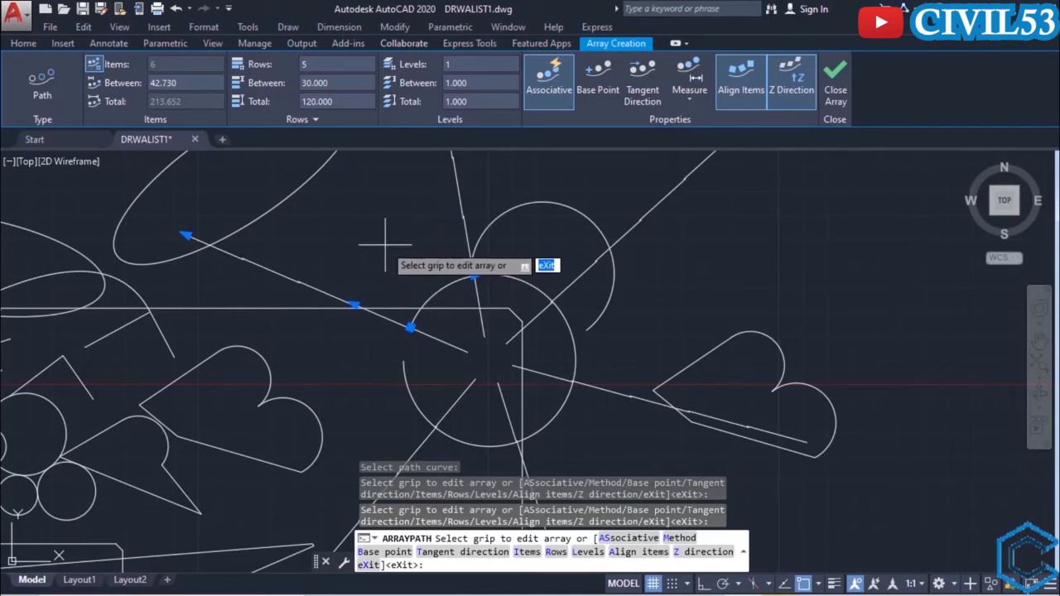
pyautogui.click(835, 76)
pyautogui.scroll(-5, 494, 298)
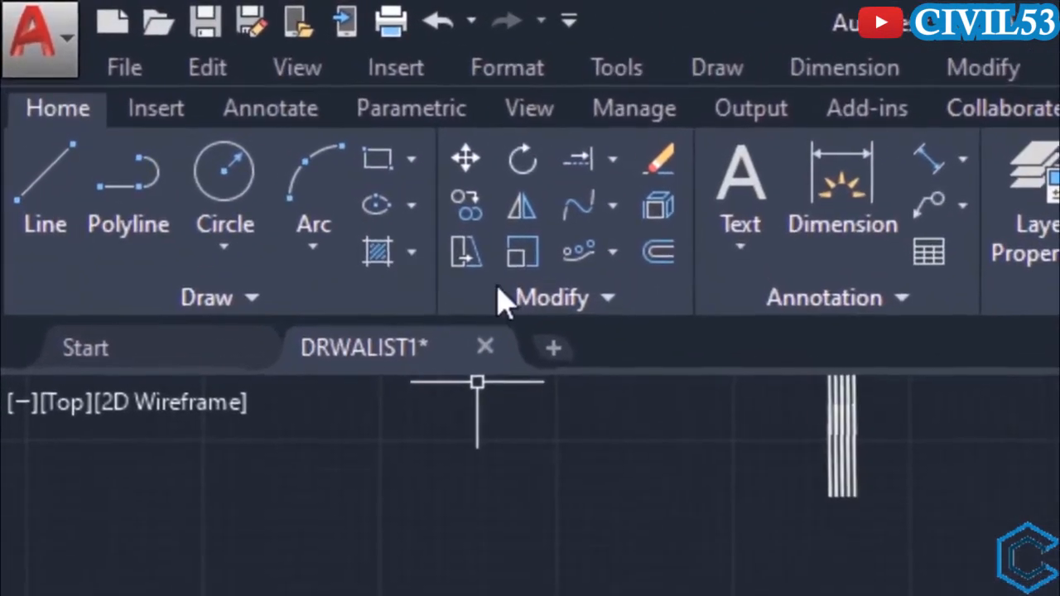
pyautogui.click(615, 255)
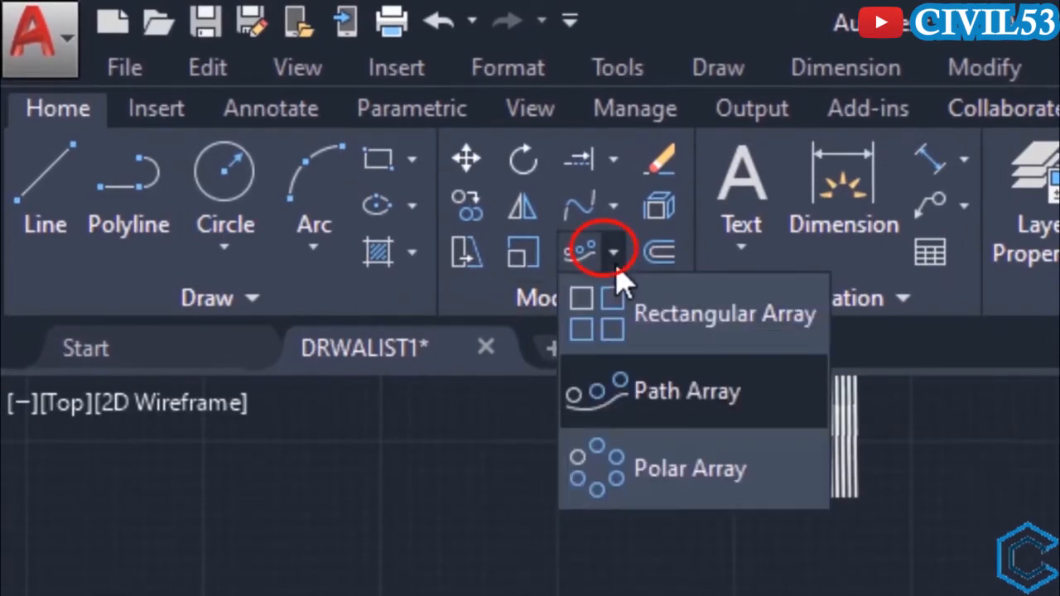
pyautogui.click(727, 489)
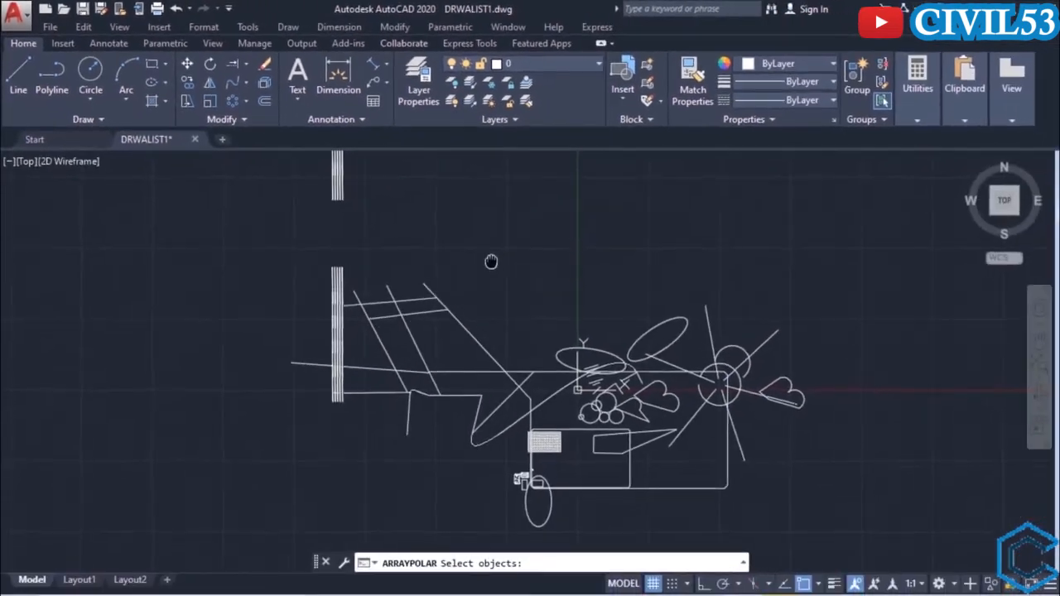
pyautogui.scroll(5, 386, 360)
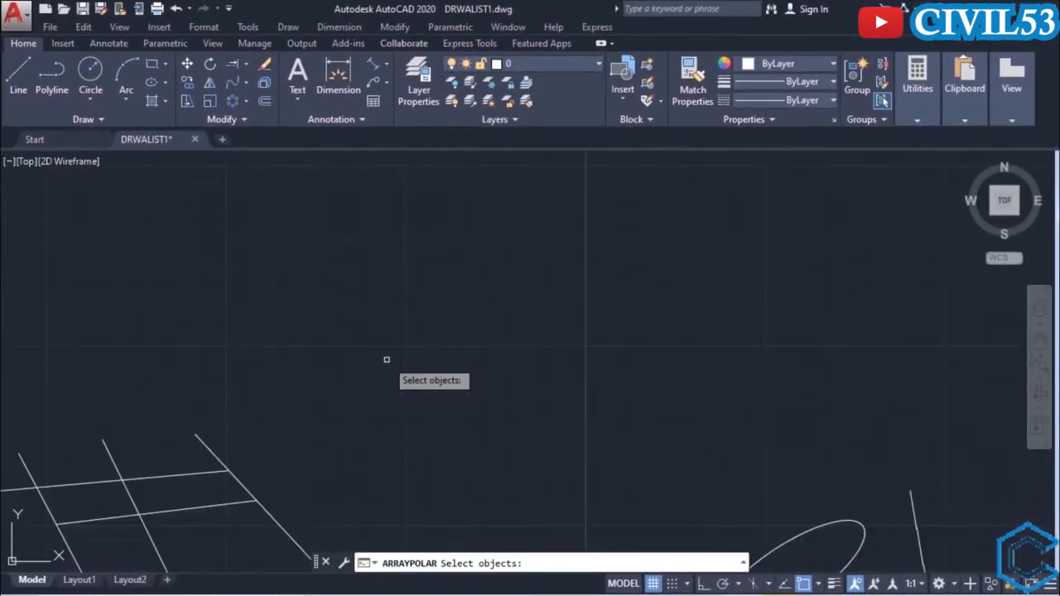
pyautogui.press('Escape')
pyautogui.scroll(-4, 386, 360)
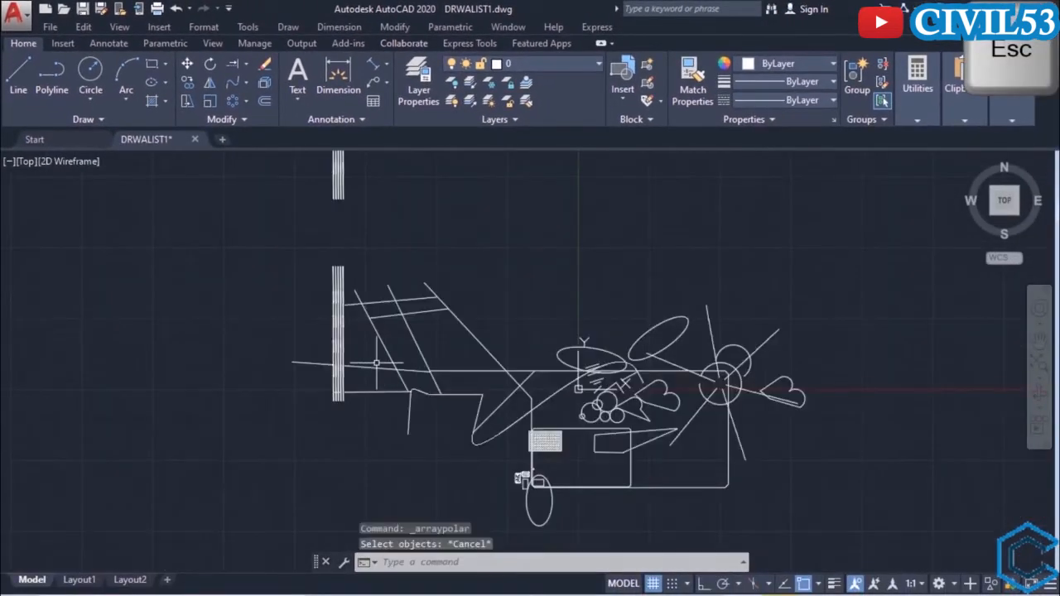
# Draw a single line rising to the right at about 28° in the empty area above the existing drawing.
pyautogui.click(22, 75)
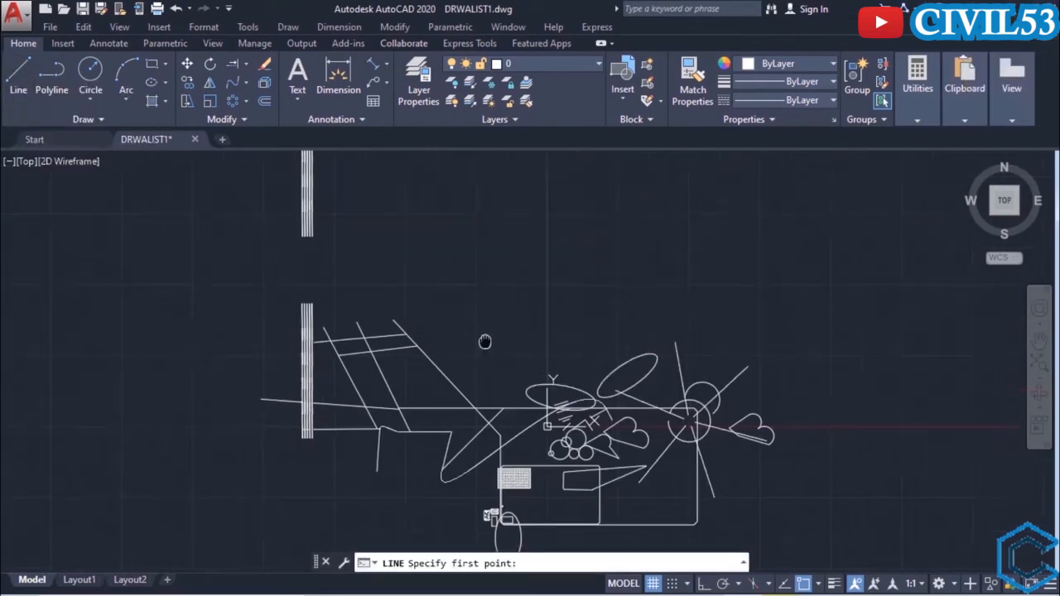
pyautogui.scroll(5, 414, 356)
pyautogui.click(341, 324)
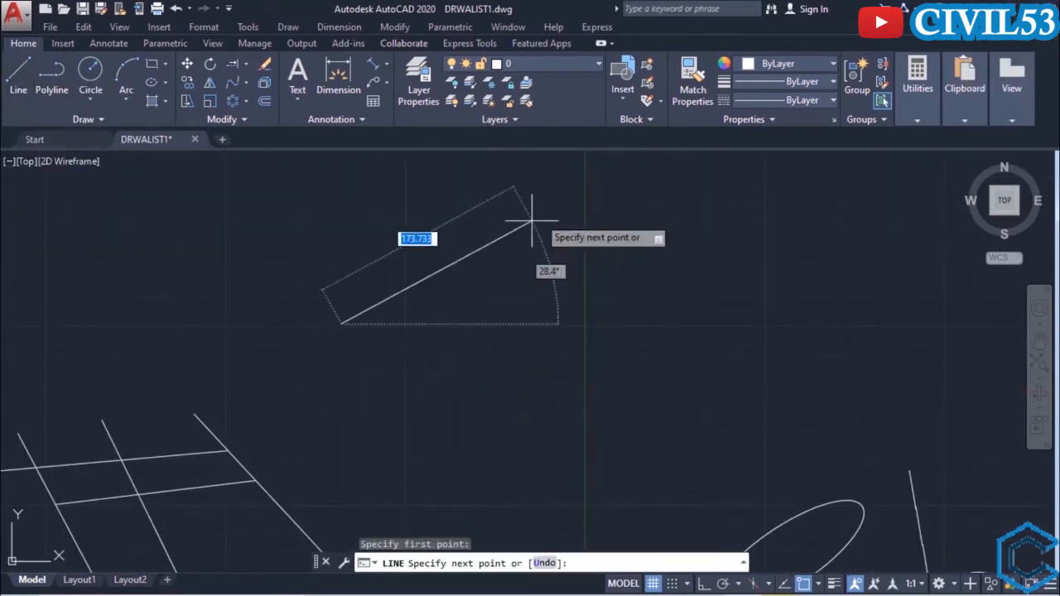
pyautogui.click(546, 211)
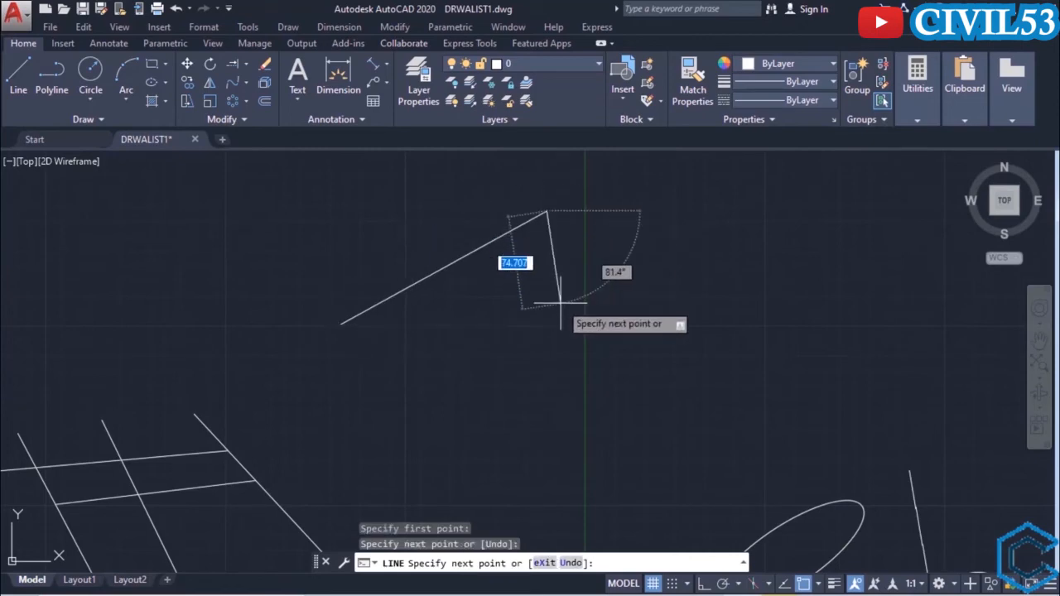
pyautogui.press('Escape')
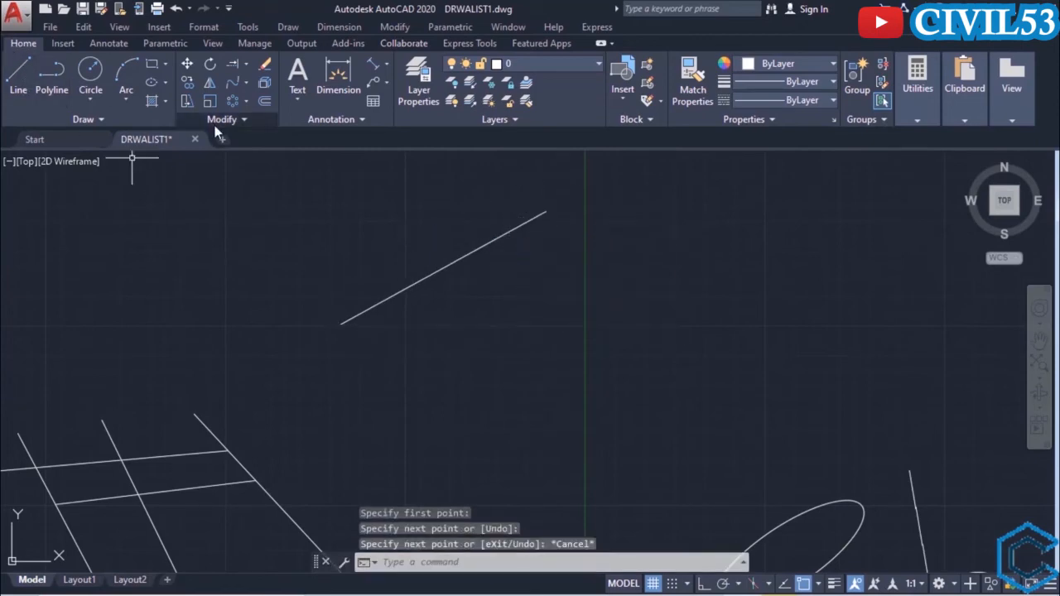
# Create a polar array of the new sloping line with 10 items around a centre point directly above its upper endpoint.
pyautogui.click(246, 100)
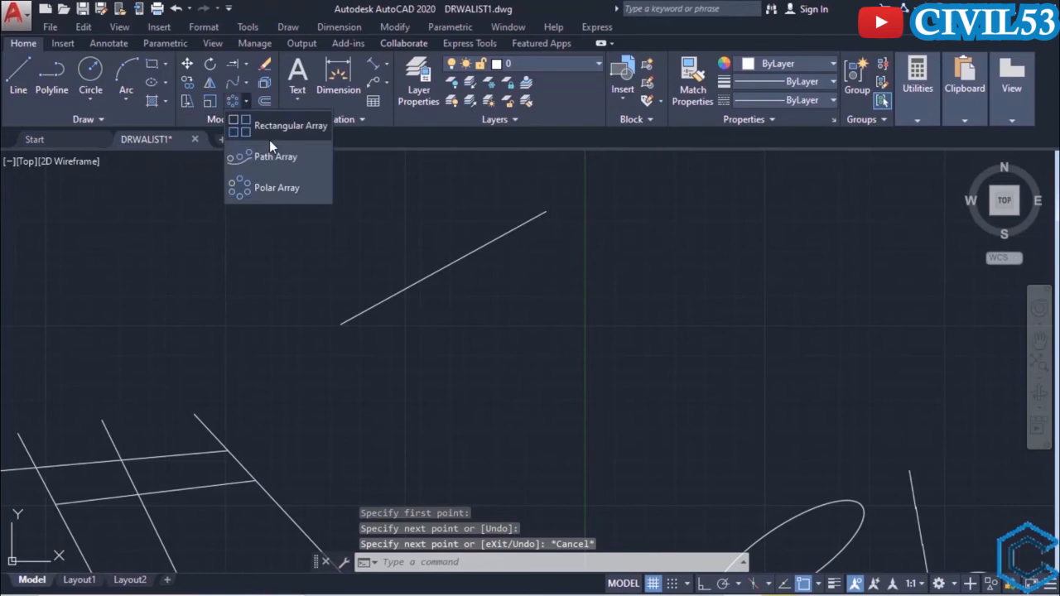
pyautogui.click(276, 188)
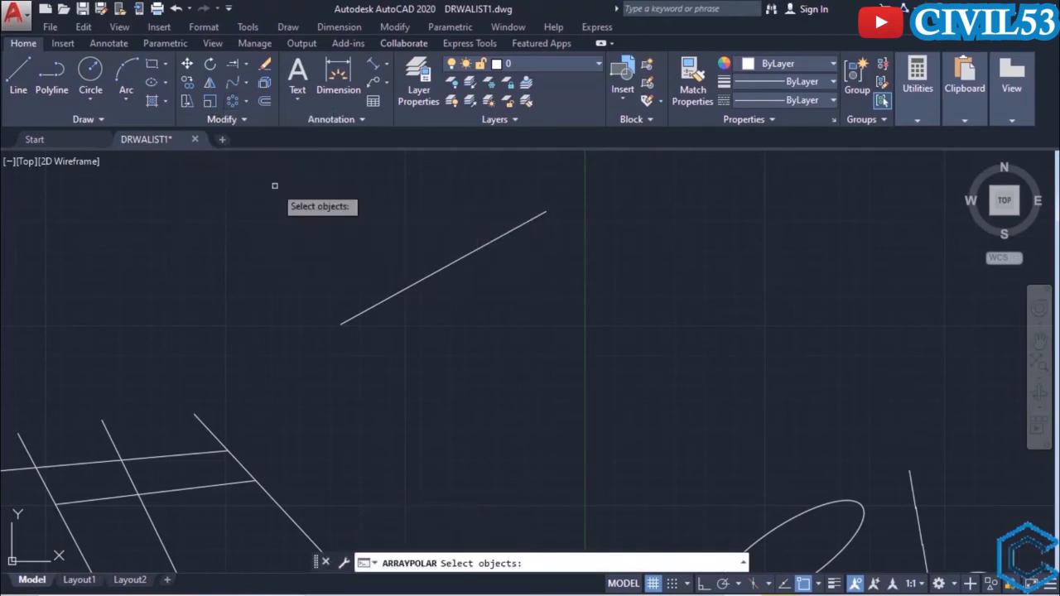
pyautogui.click(449, 266)
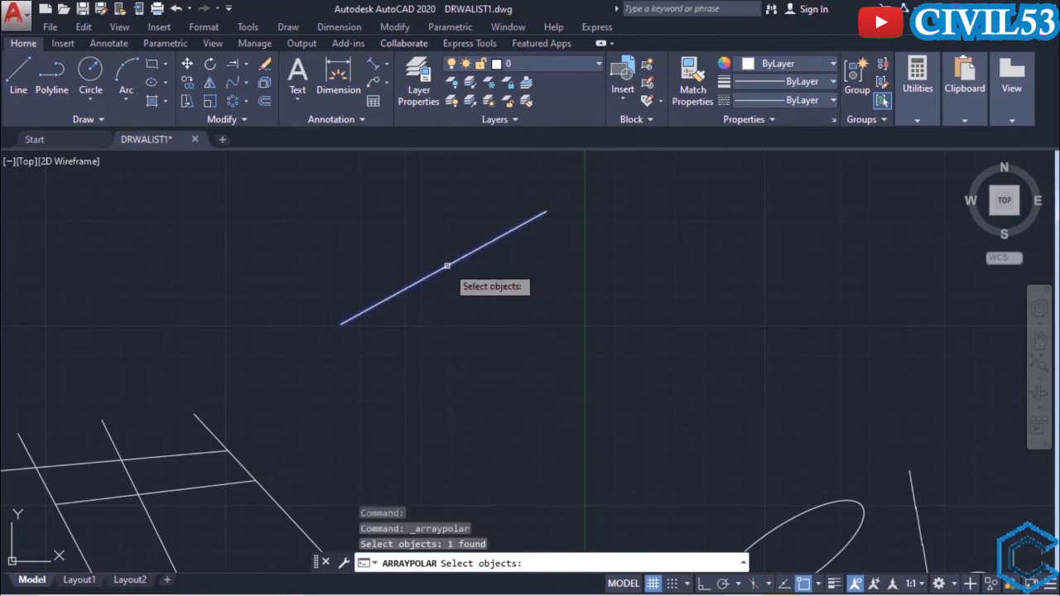
pyautogui.press('Return')
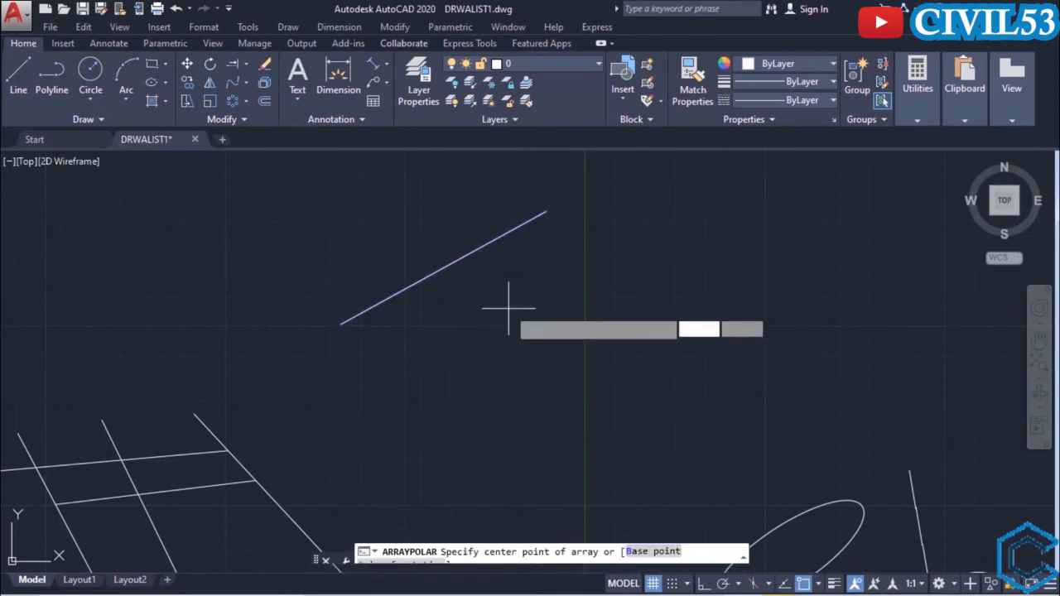
pyautogui.moveTo(504, 303)
pyautogui.mouseDown(button='middle')
pyautogui.moveTo(480, 485)
pyautogui.moveTo(468, 477)
pyautogui.mouseUp(button='middle')
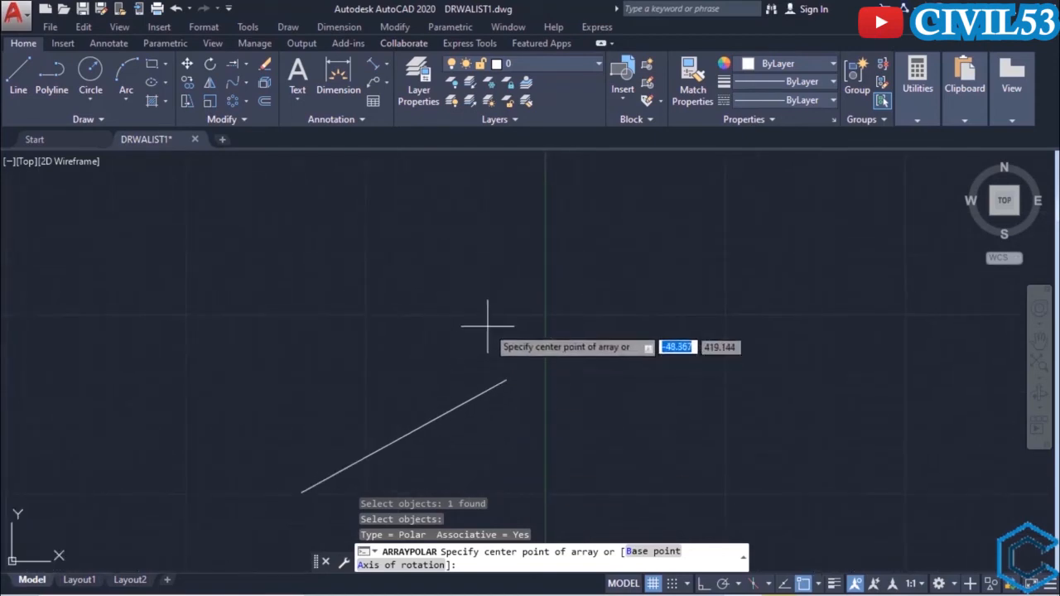
pyautogui.click(505, 278)
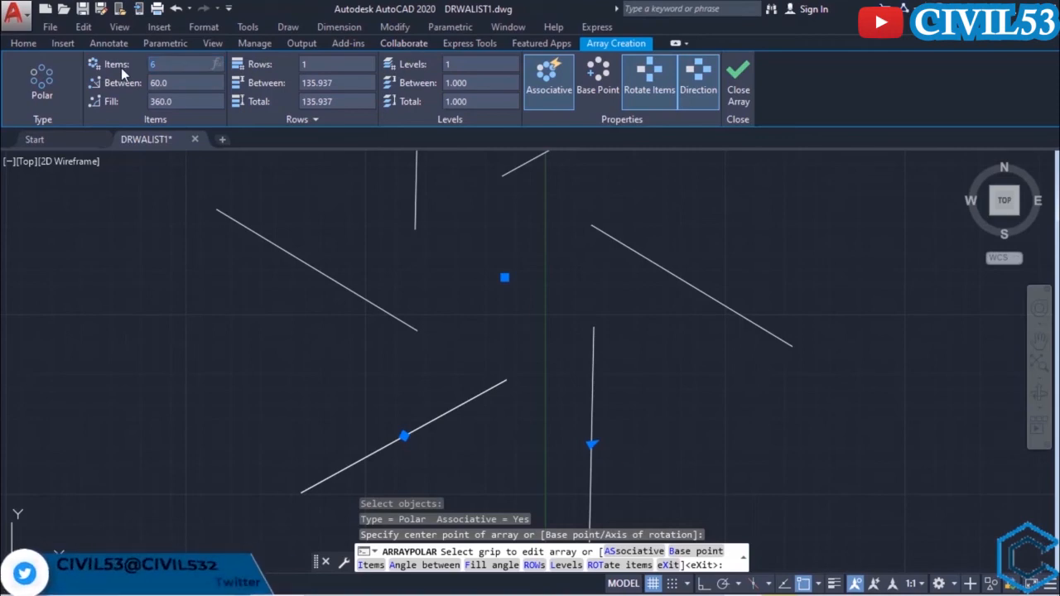
pyautogui.press('Return')
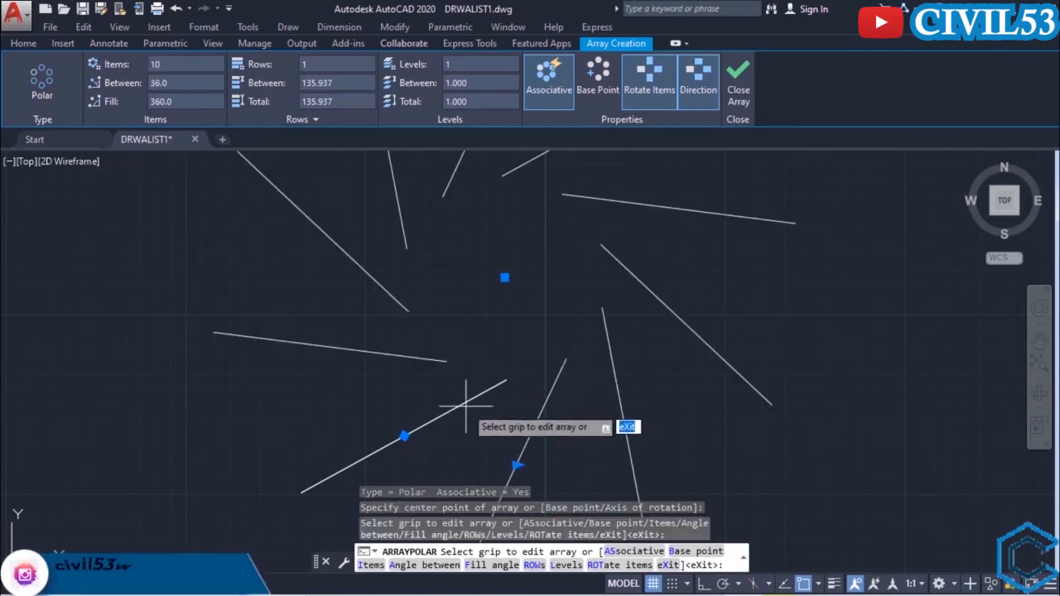
# Set the polar array's row count to 4 and close array creation.
pyautogui.click(390, 294)
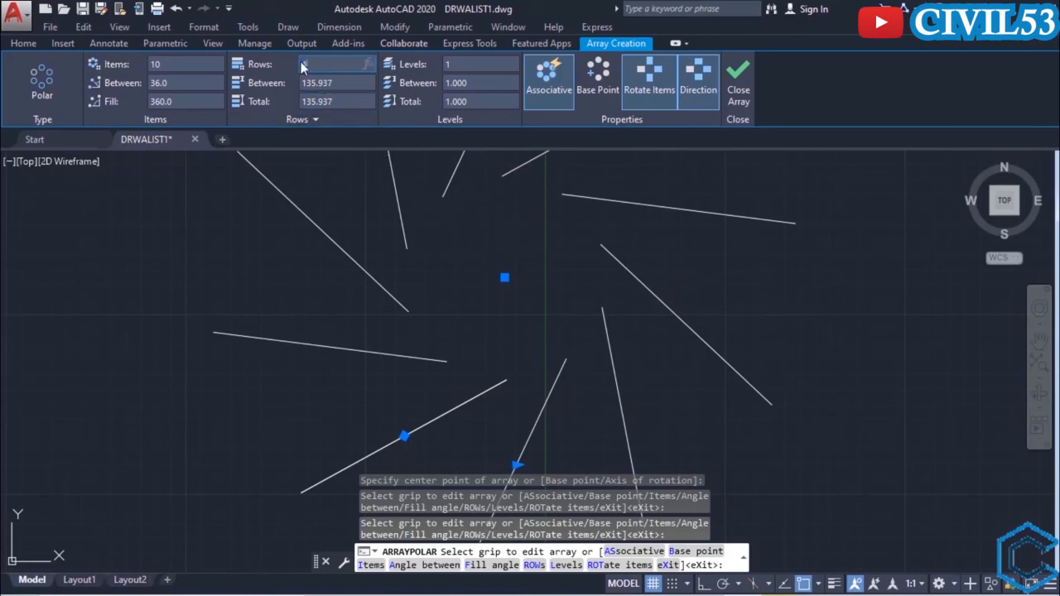
pyautogui.write('4')
pyautogui.press('Return')
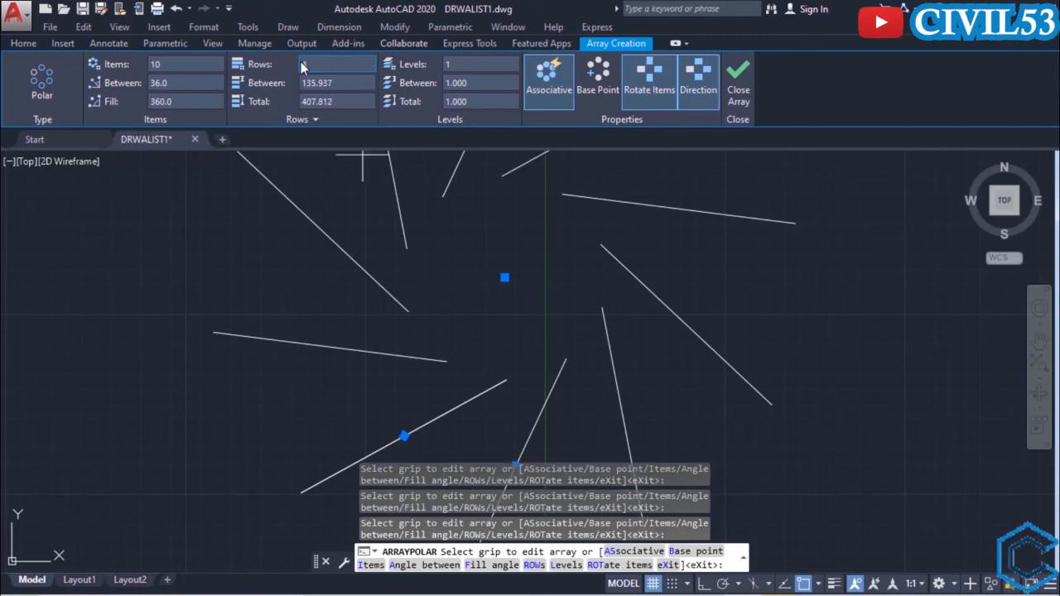
pyautogui.scroll(-3, 448, 274)
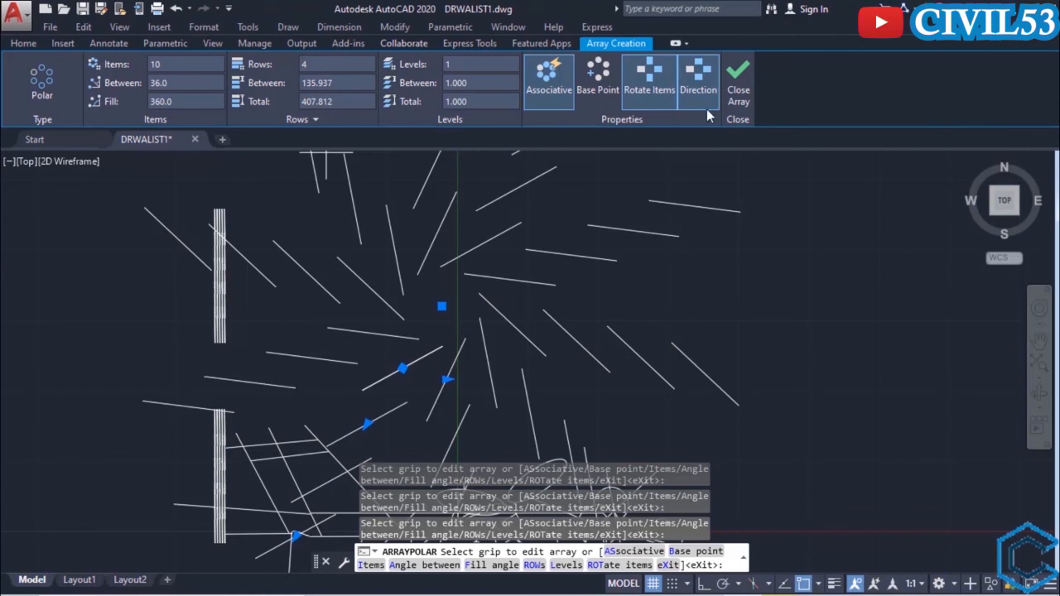
pyautogui.click(742, 80)
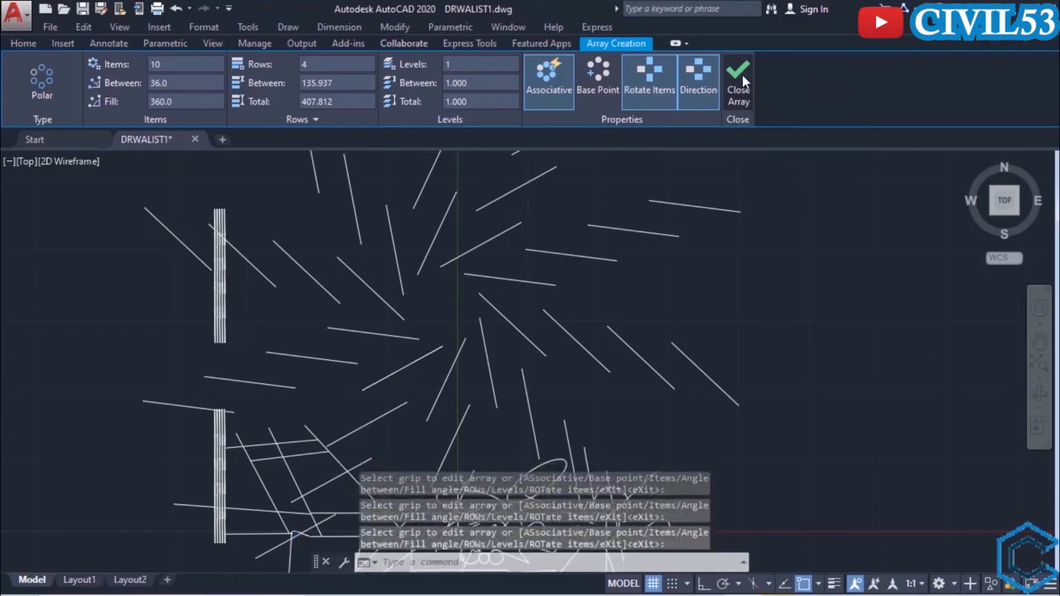